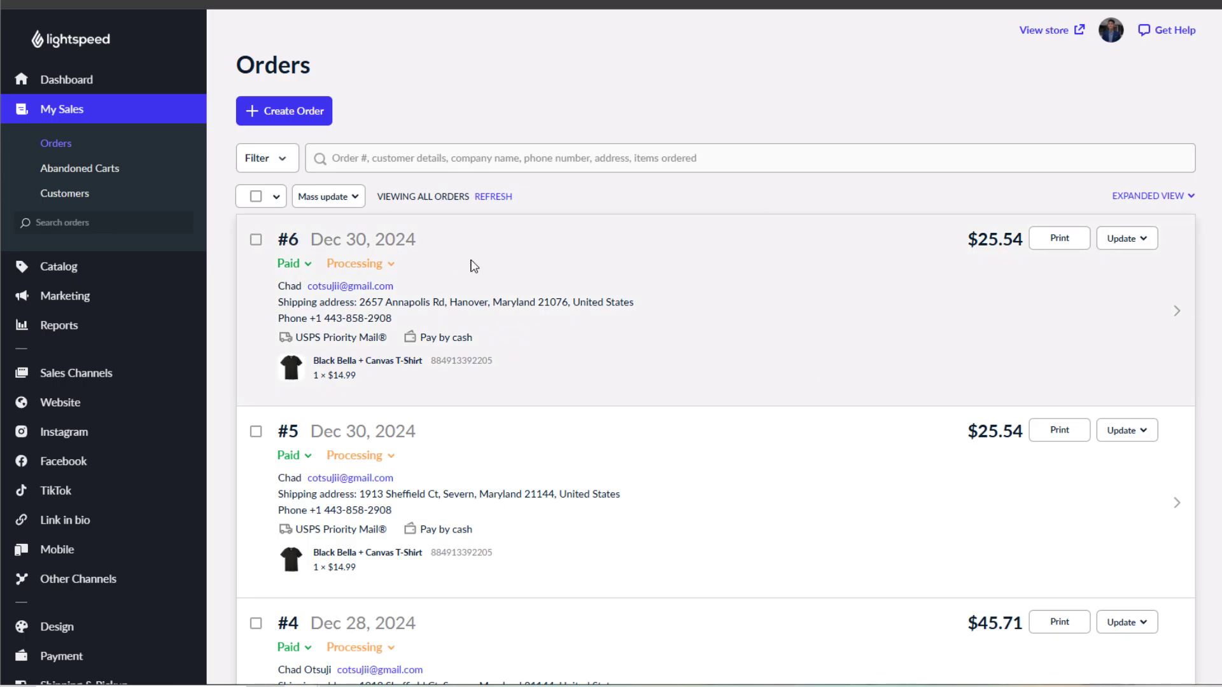
Print order #6's receipt, then start its shipping label with own packaging, 4.2 oz, 9×10×2 in.
{"action": "left_click", "coordinate": [1079, 245]}
{"action": "left_click", "coordinate": [1125, 246]}
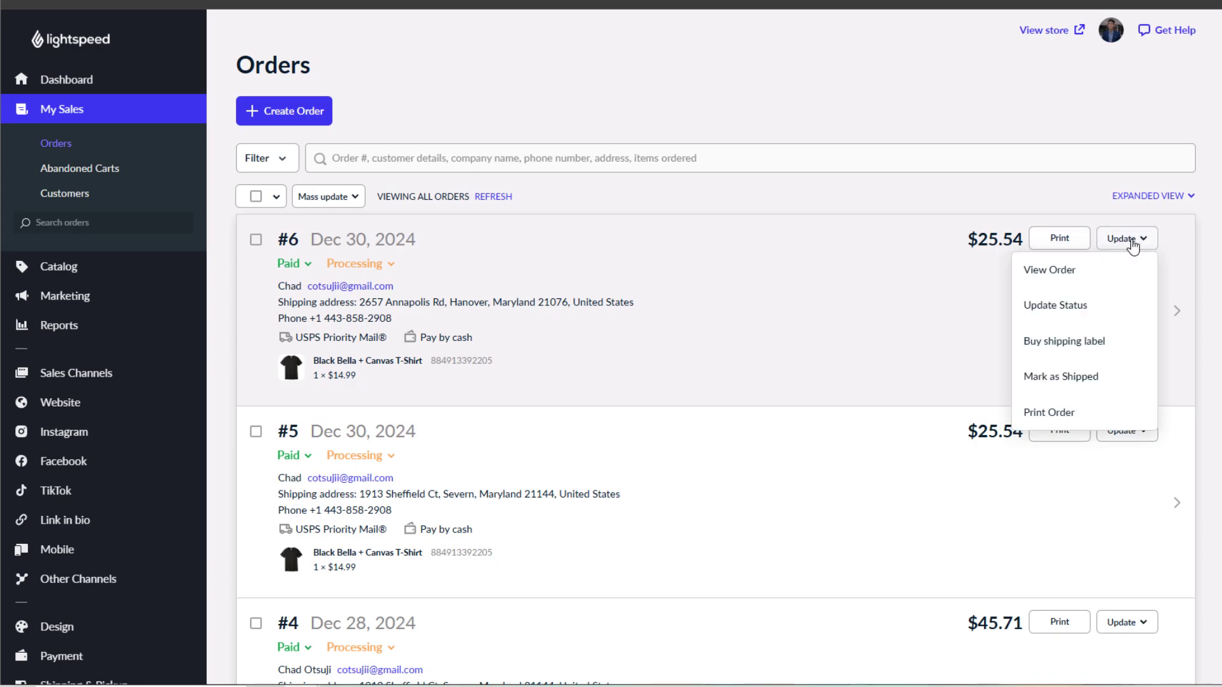
{"action": "left_click", "coordinate": [1094, 351]}
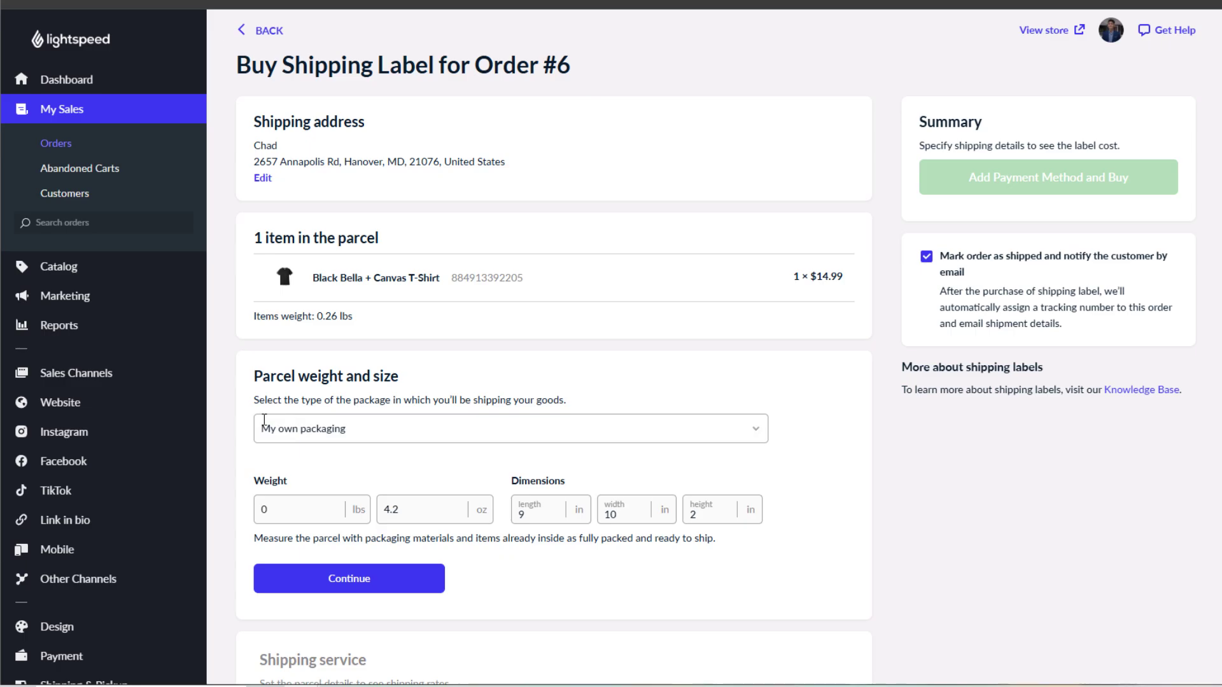
{"action": "left_click", "coordinate": [324, 428]}
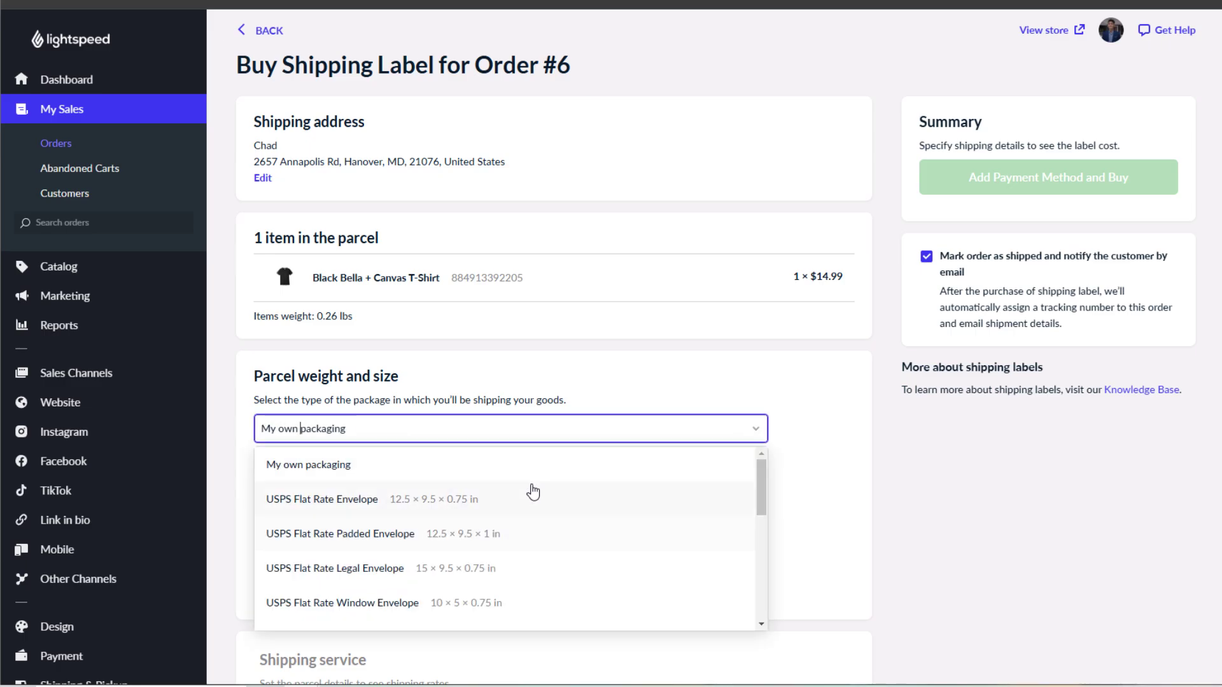
{"action": "left_click_drag", "start_coordinate": [762, 485], "coordinate": [775, 560]}
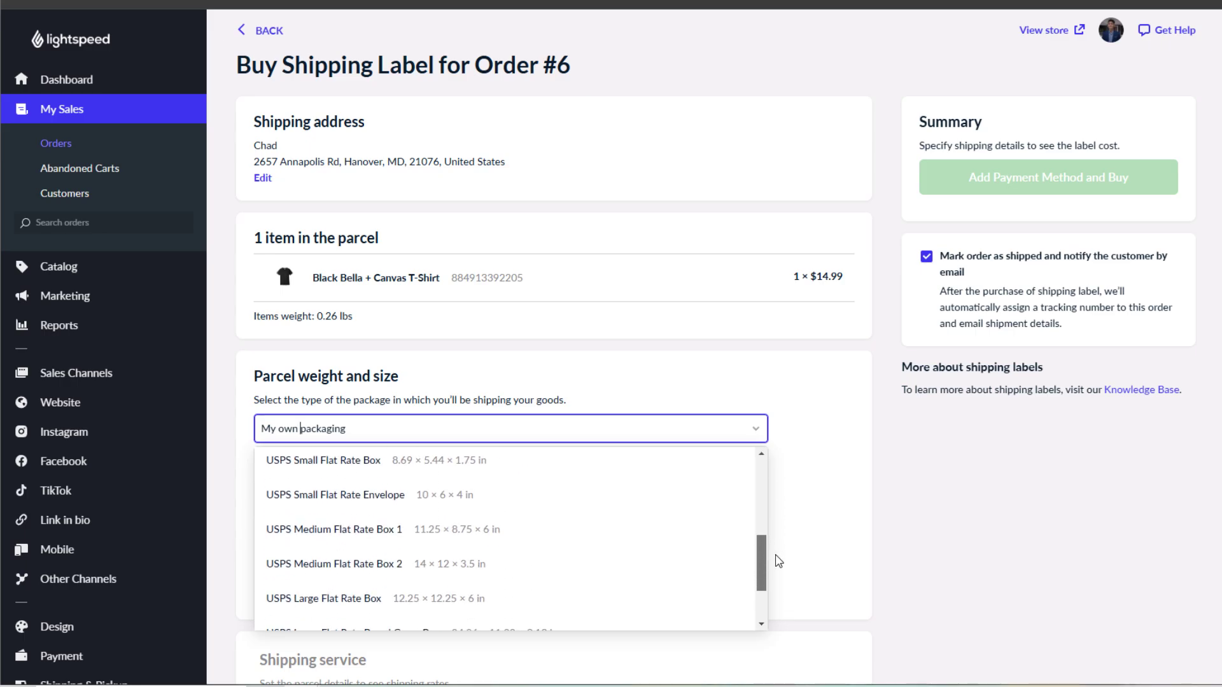
{"action": "left_click", "coordinate": [828, 471]}
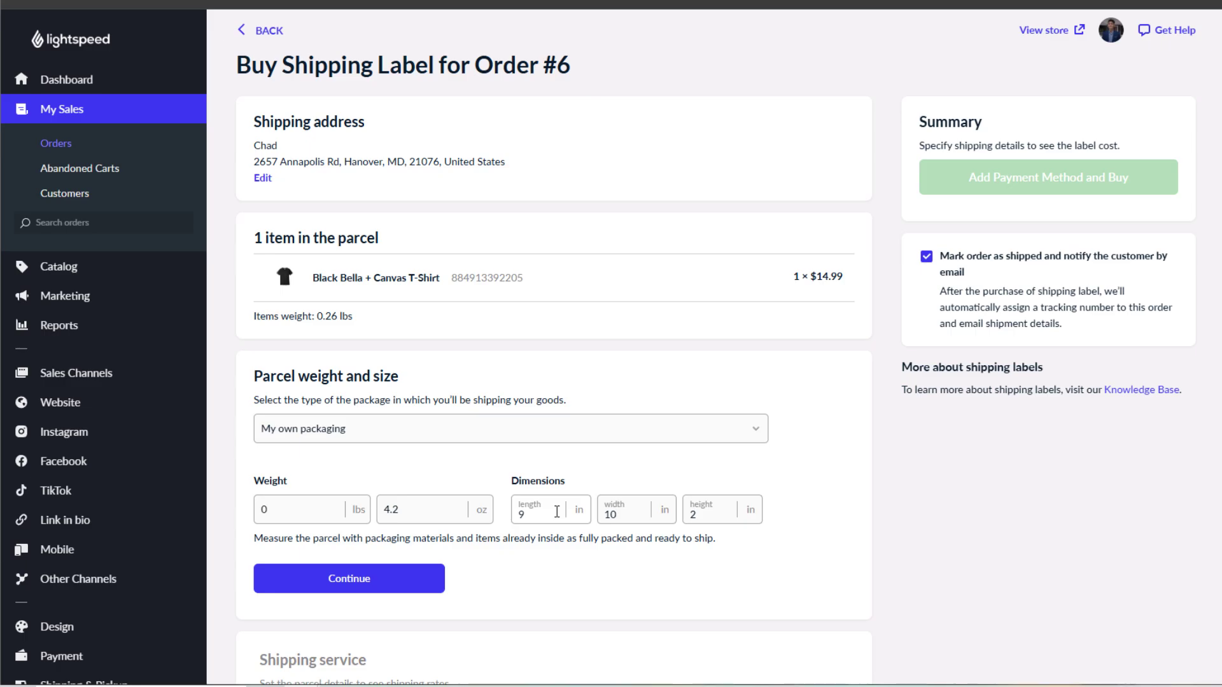
{"action": "scroll", "coordinate": [557, 512], "scroll_direction": "down", "scroll_amount": 3}
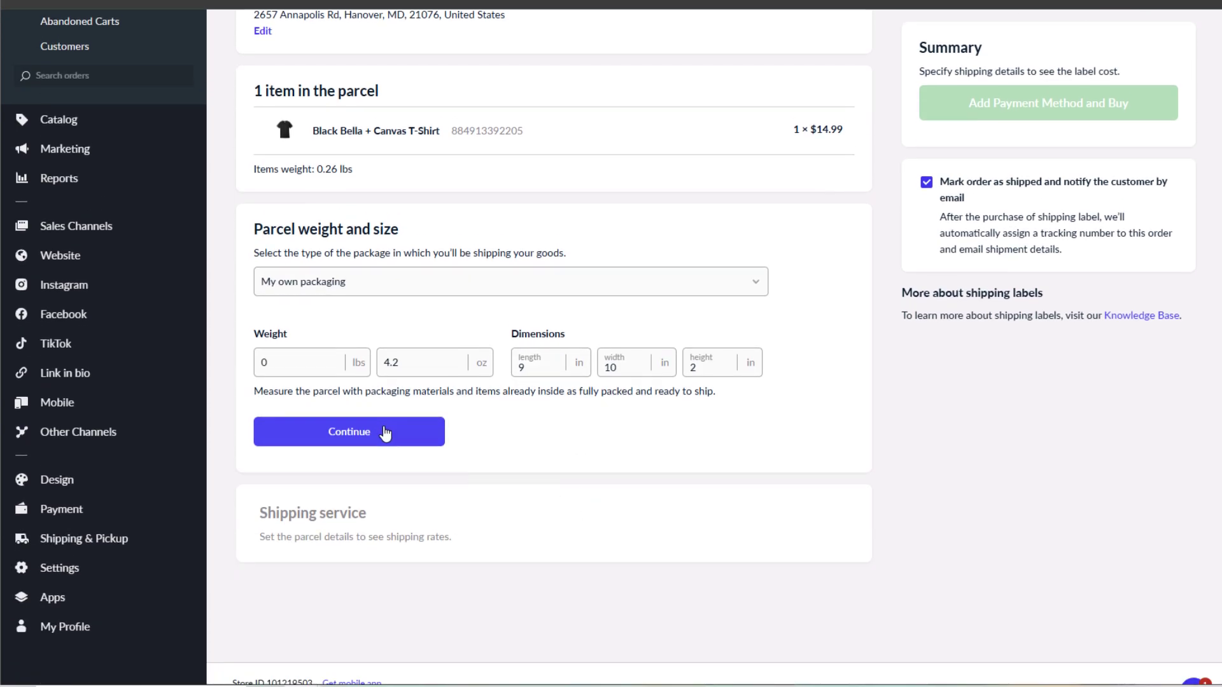
Get rates, choose a 4×6 label printer, and buy the $4.21 USPS Ground Advantage label.
{"action": "left_click", "coordinate": [384, 434]}
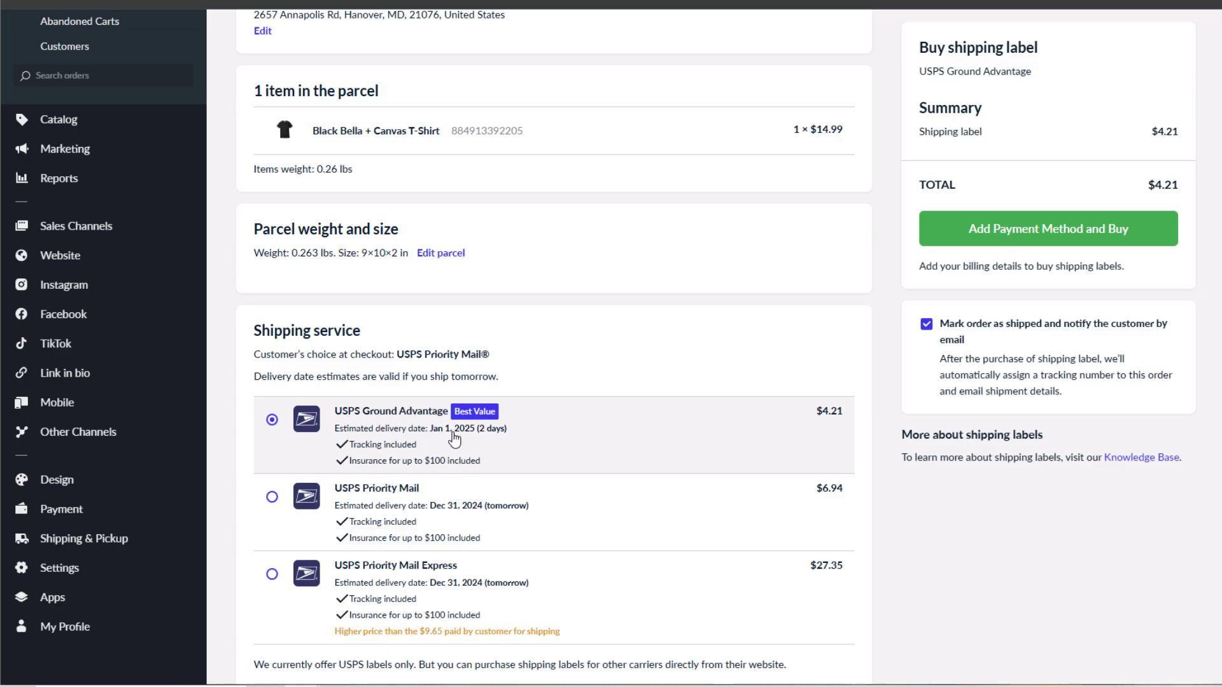
{"action": "scroll", "coordinate": [454, 437], "scroll_direction": "down", "scroll_amount": 2}
{"action": "left_click", "coordinate": [555, 557]}
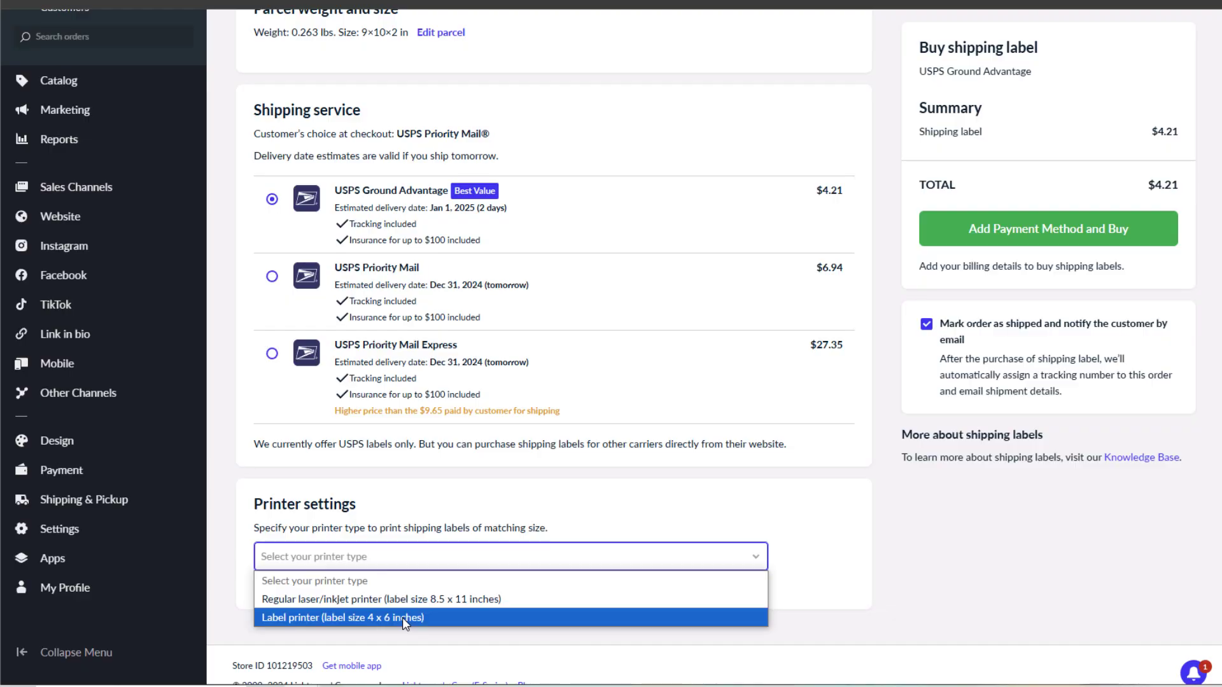
{"action": "left_click", "coordinate": [401, 617]}
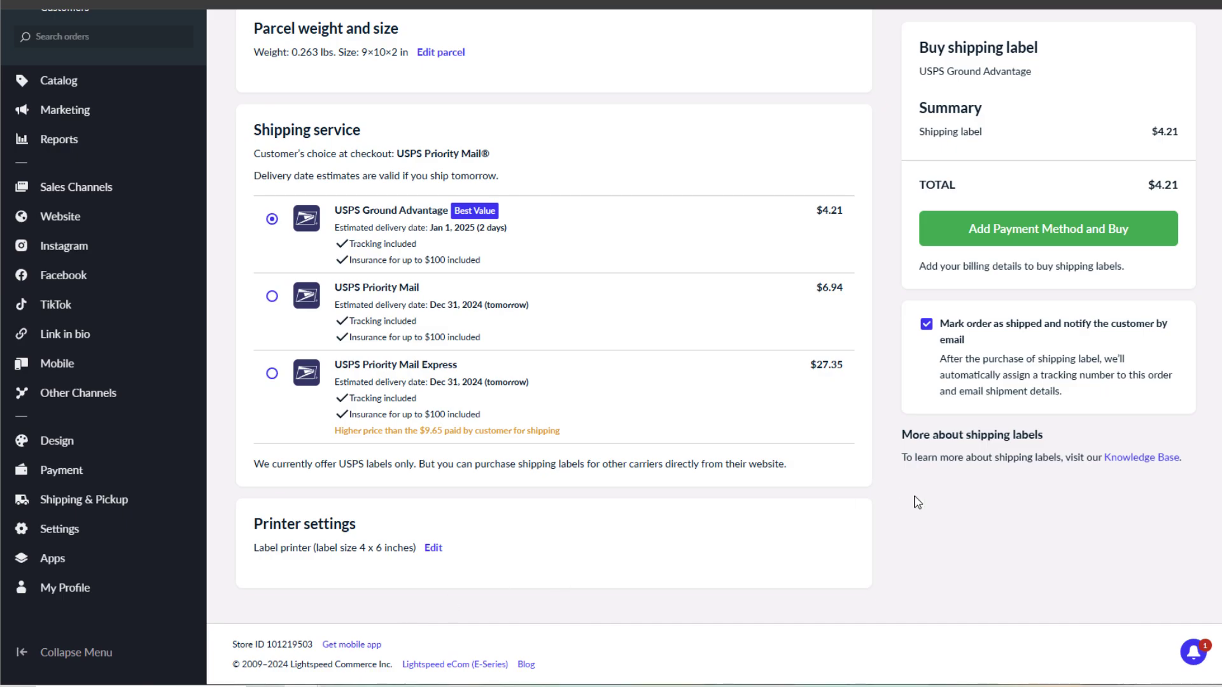
{"action": "left_click", "coordinate": [1091, 237]}
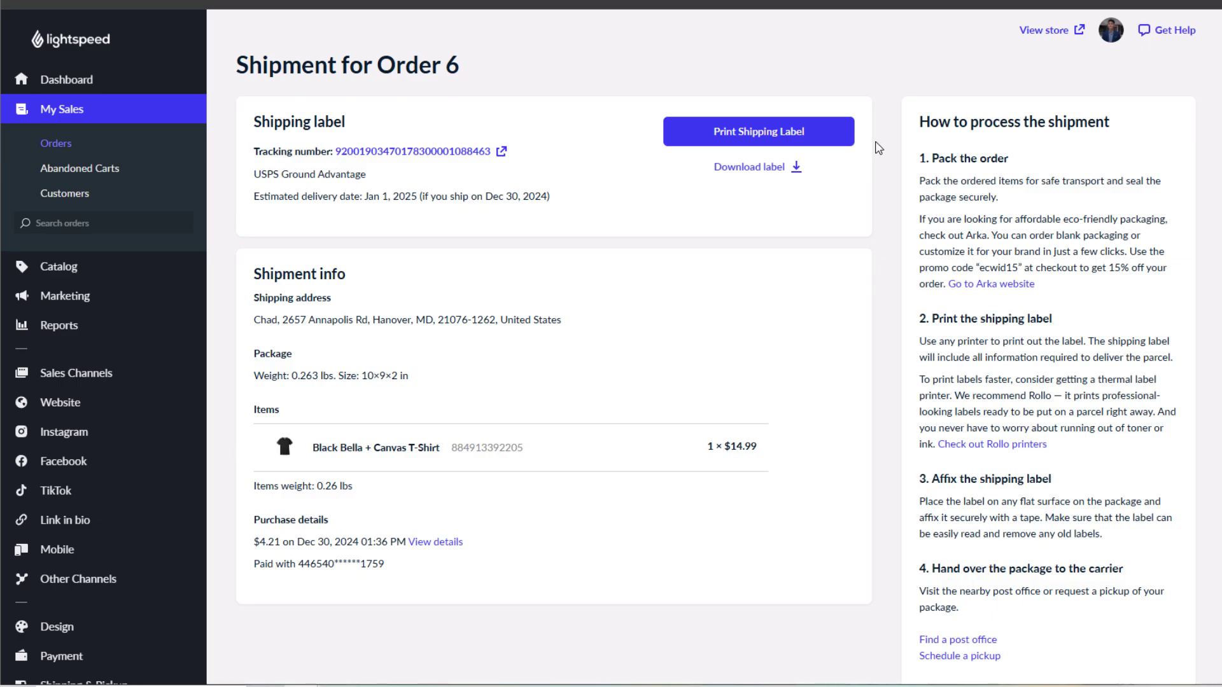
Print order #6's USPS shipping label to the Rollo Printer.
{"action": "left_click", "coordinate": [763, 148]}
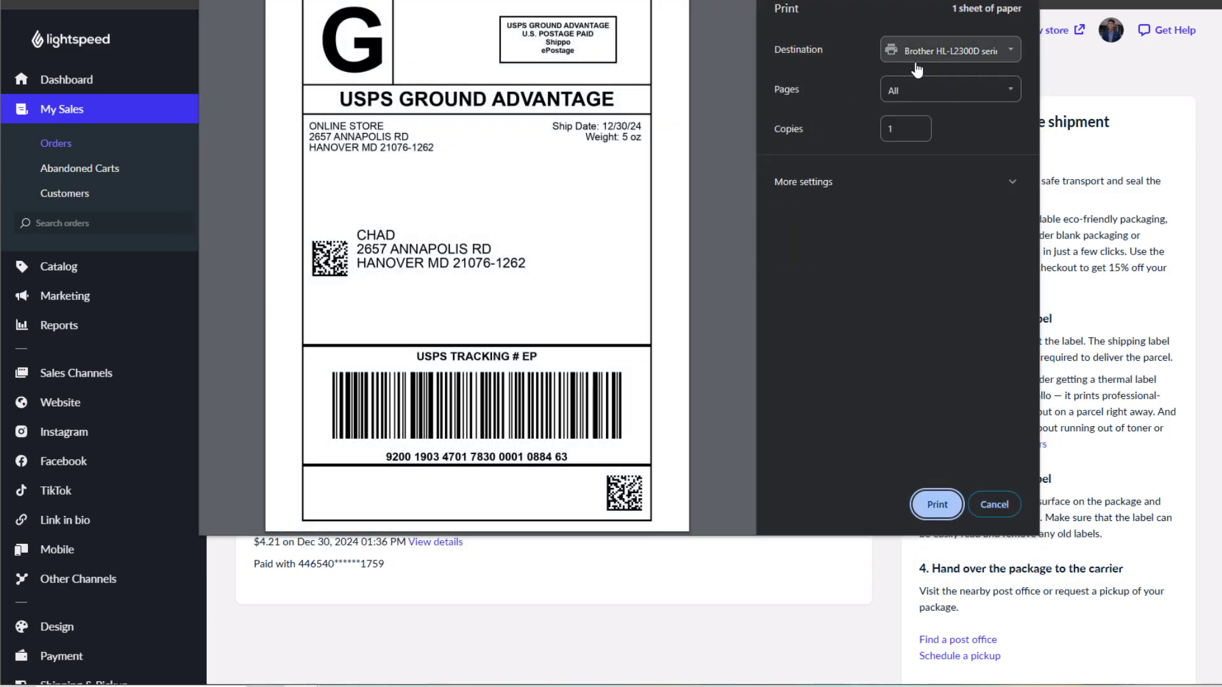
{"action": "left_click", "coordinate": [915, 60]}
{"action": "left_click", "coordinate": [947, 87]}
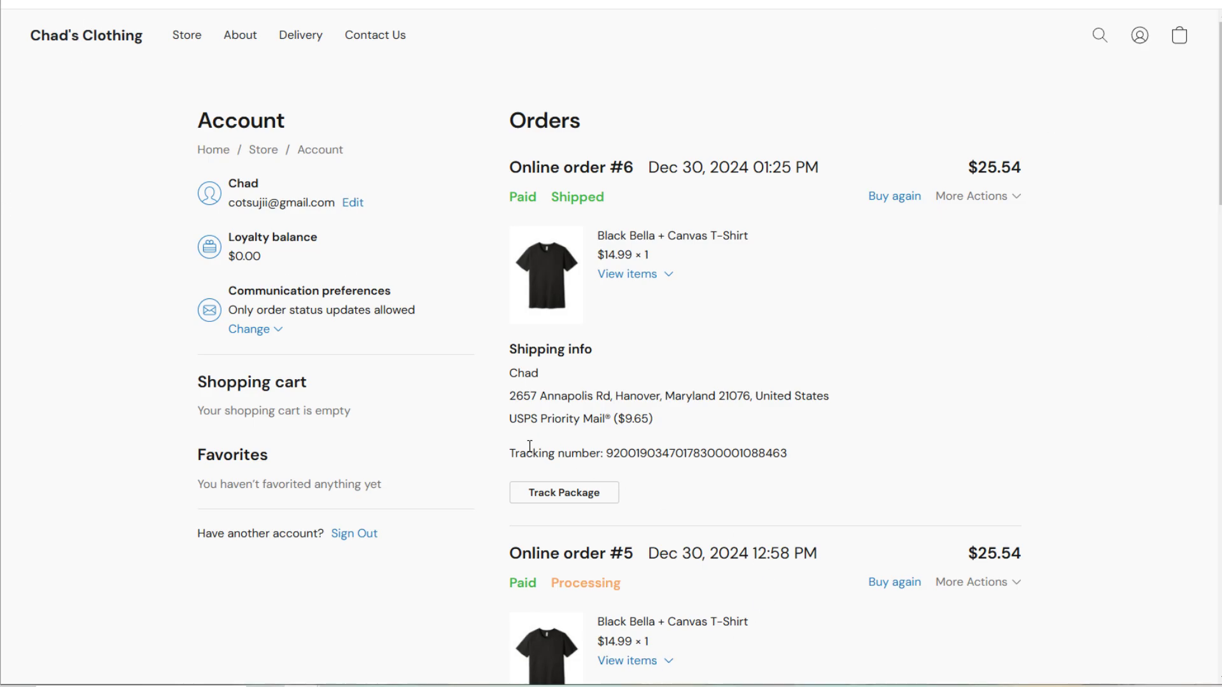
Select order #6's tracking number and open its USPS package tracking.
{"action": "left_click_drag", "start_coordinate": [509, 462], "coordinate": [803, 459]}
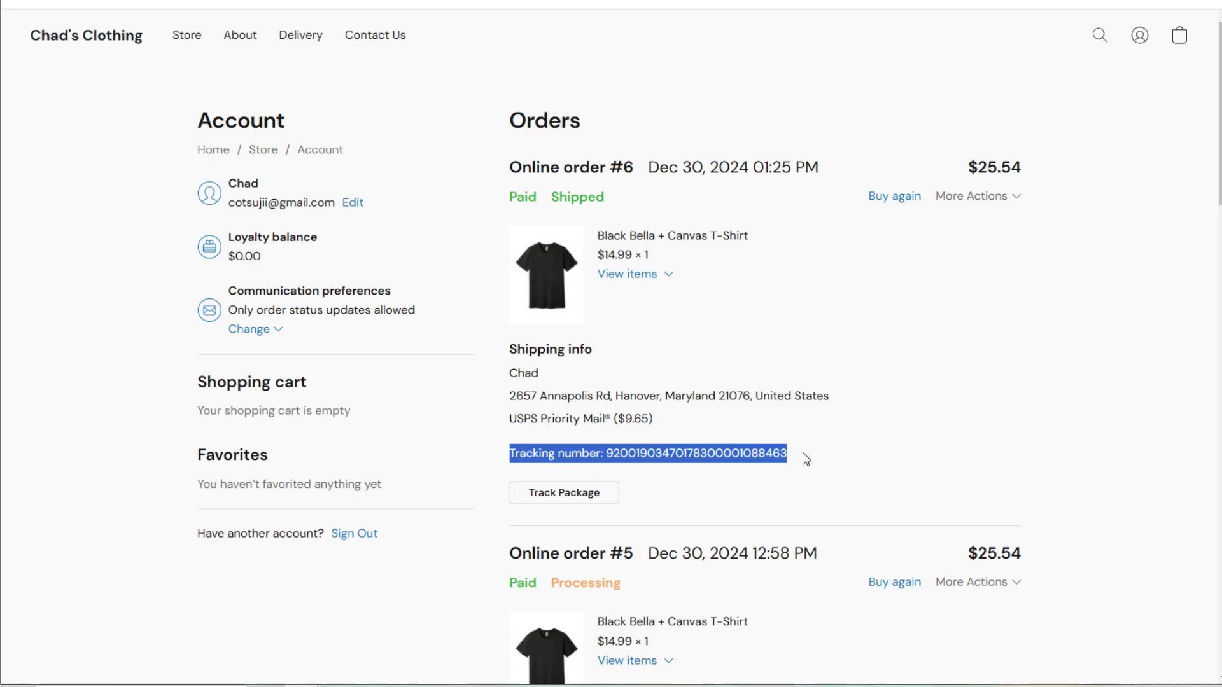
{"action": "left_click", "coordinate": [619, 453]}
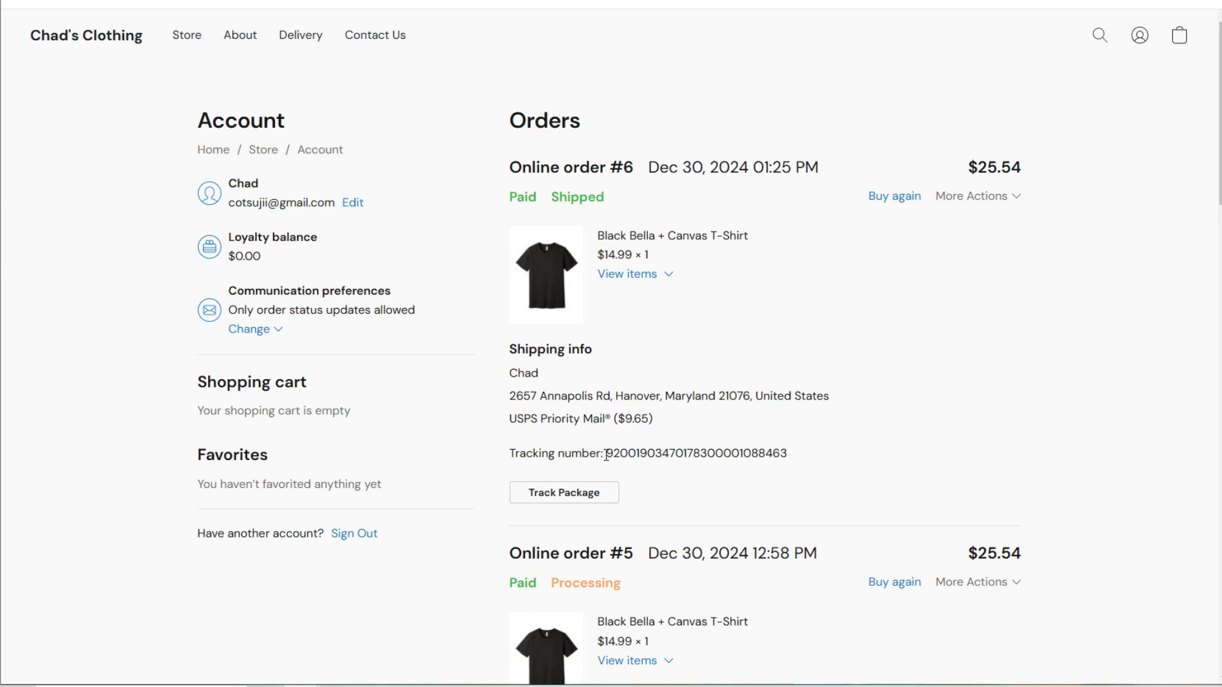
{"action": "left_click", "coordinate": [639, 478]}
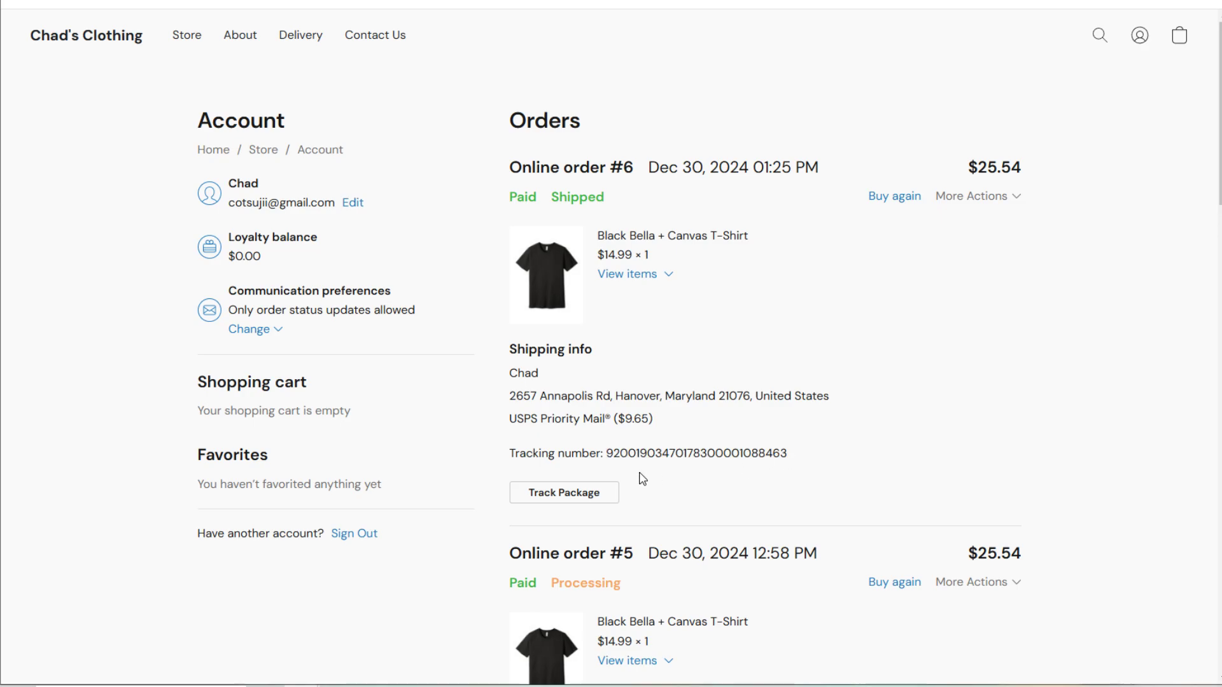
{"action": "left_click", "coordinate": [571, 498]}
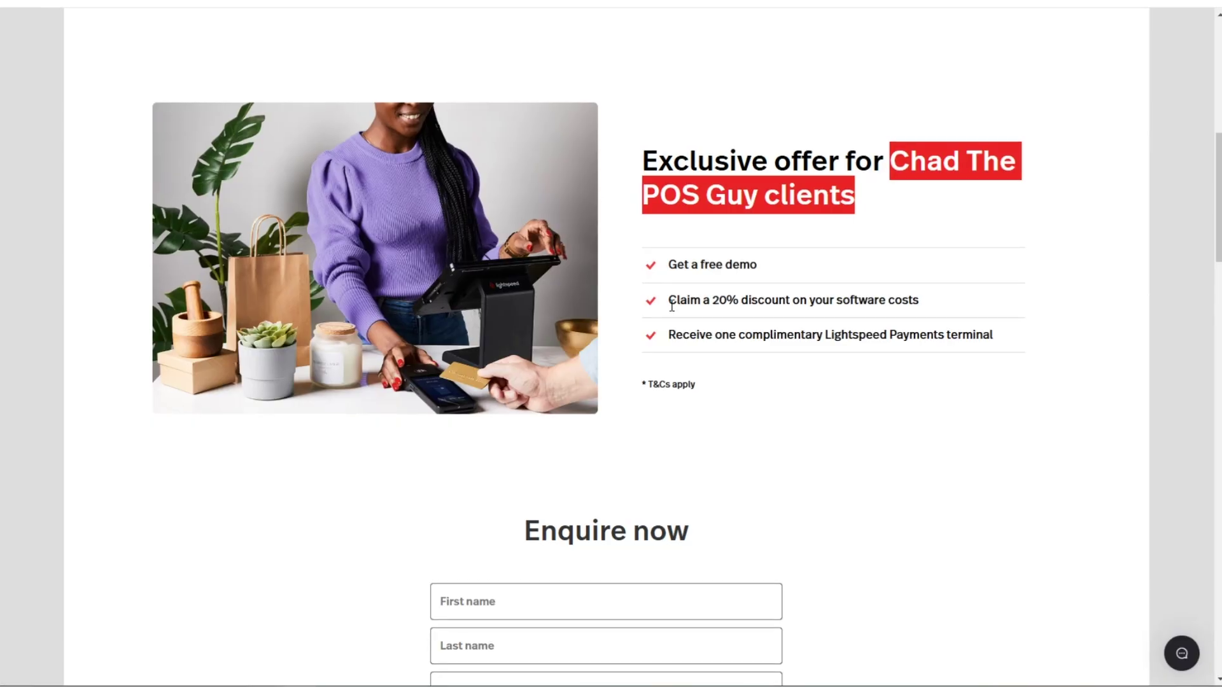
{"action": "left_click_drag", "start_coordinate": [671, 304], "coordinate": [916, 305]}
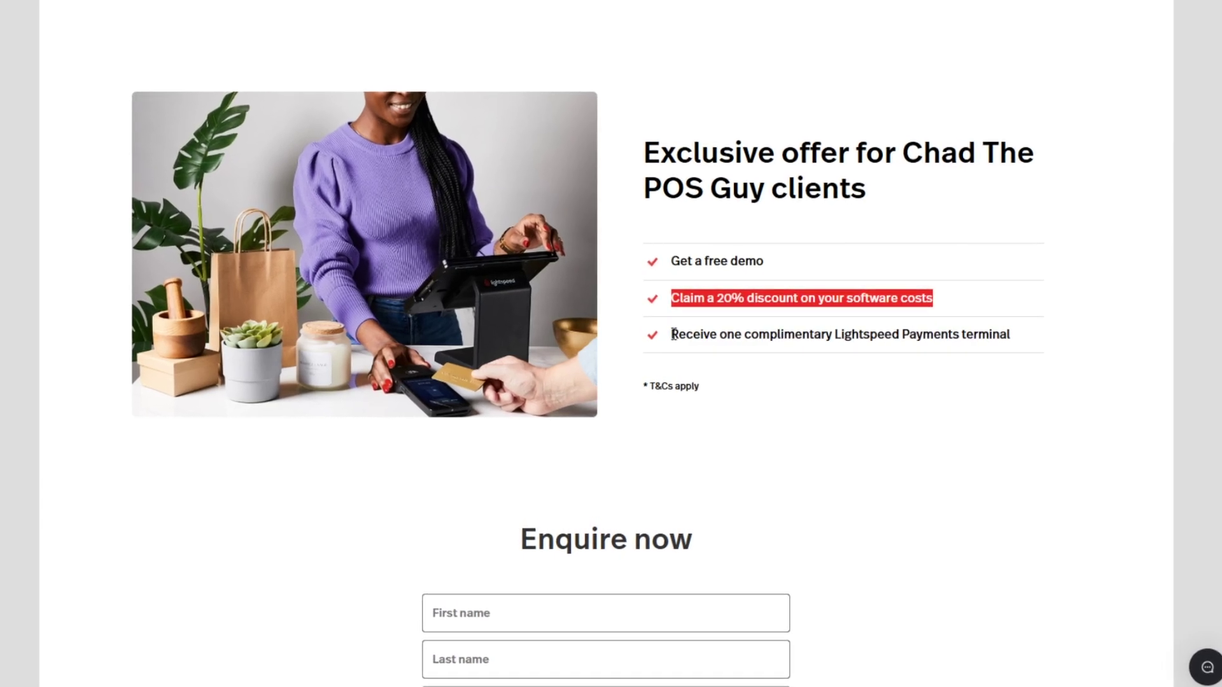
{"action": "left_click_drag", "start_coordinate": [671, 334], "coordinate": [1011, 336]}
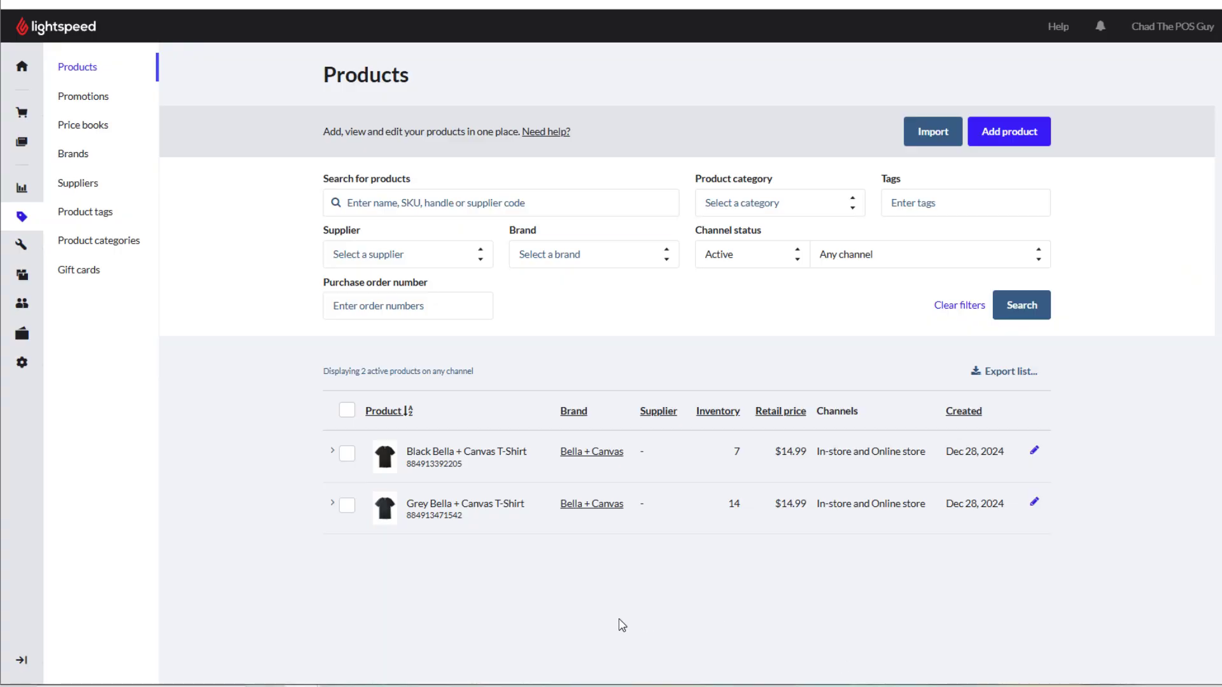
Print Continuous feed (wide) labels for the Grey Bella + Canvas T-Shirt and show more print settings.
{"action": "left_click", "coordinate": [332, 504]}
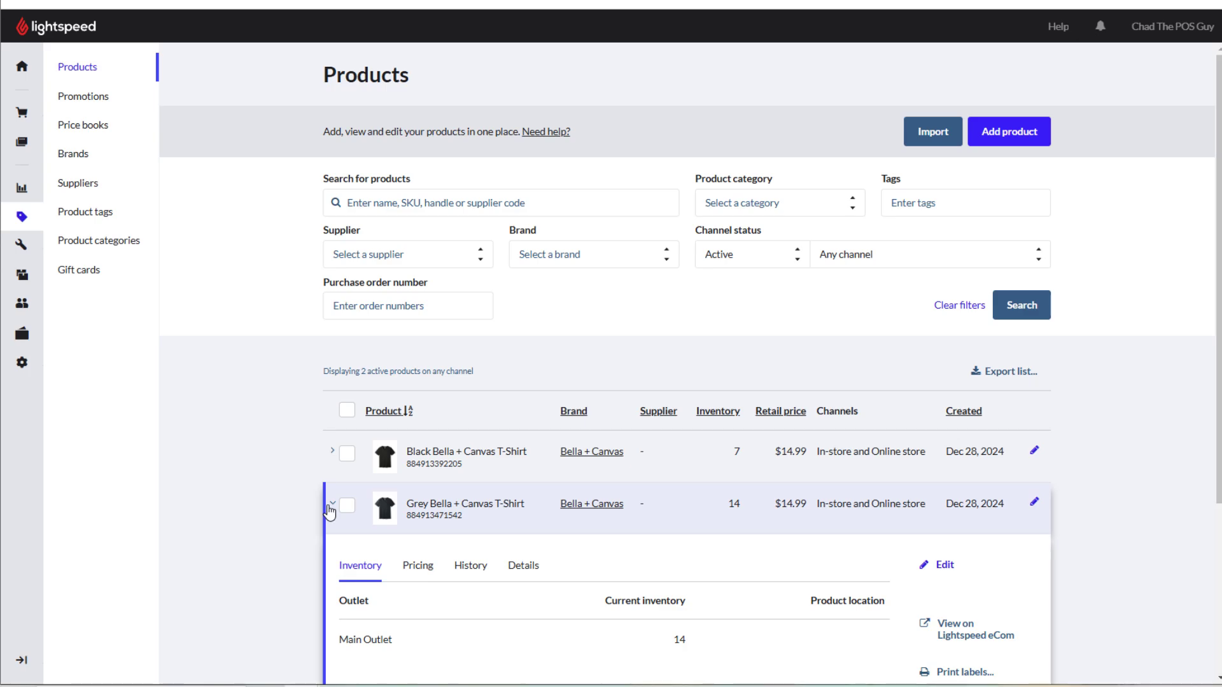
{"action": "scroll", "coordinate": [1021, 404], "scroll_direction": "down", "scroll_amount": 3}
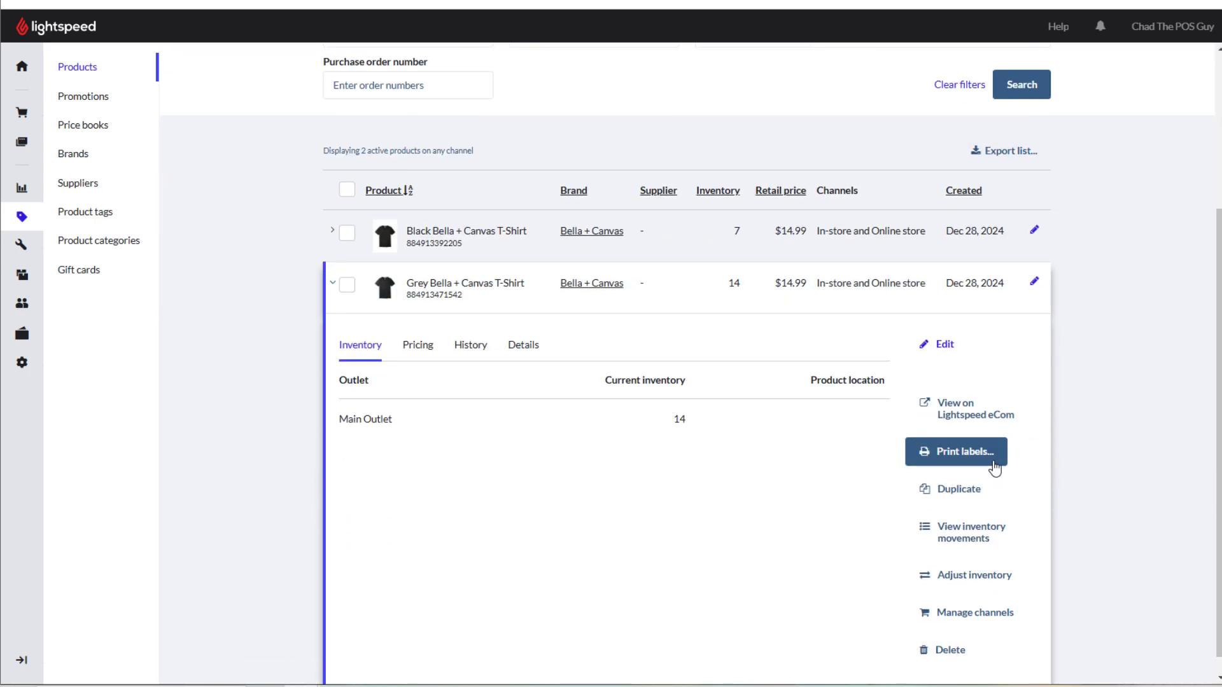
{"action": "left_click", "coordinate": [994, 468]}
{"action": "type", "text": "3"}
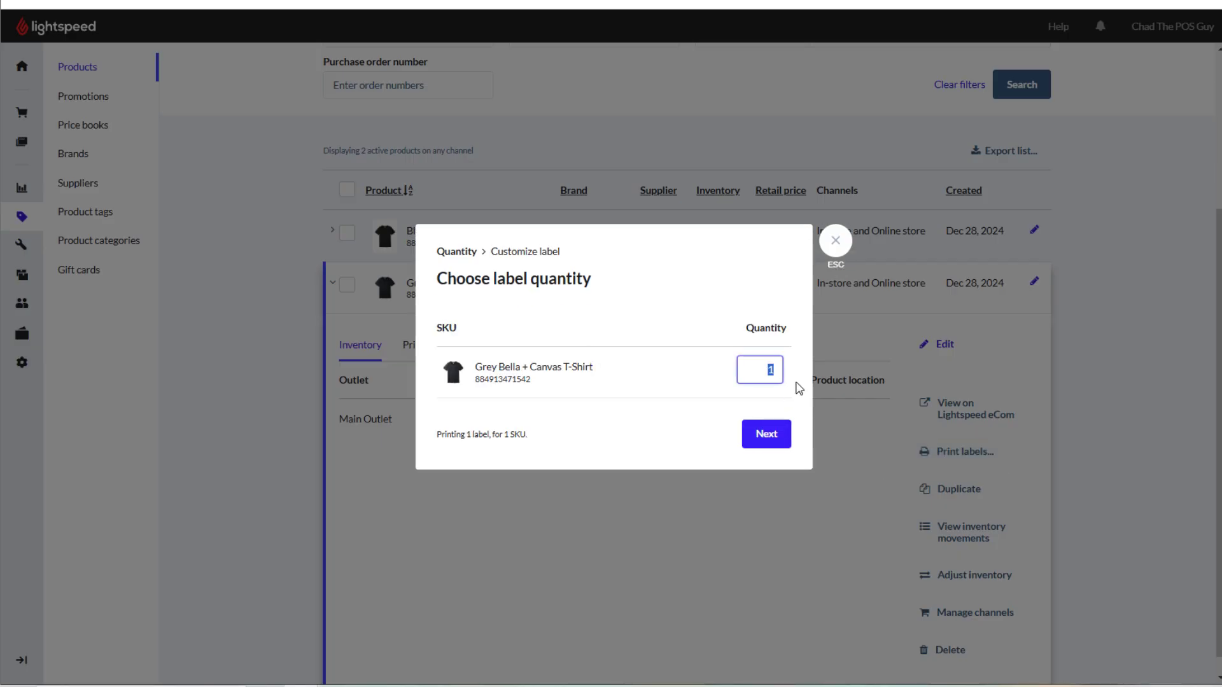
{"action": "left_click", "coordinate": [777, 442]}
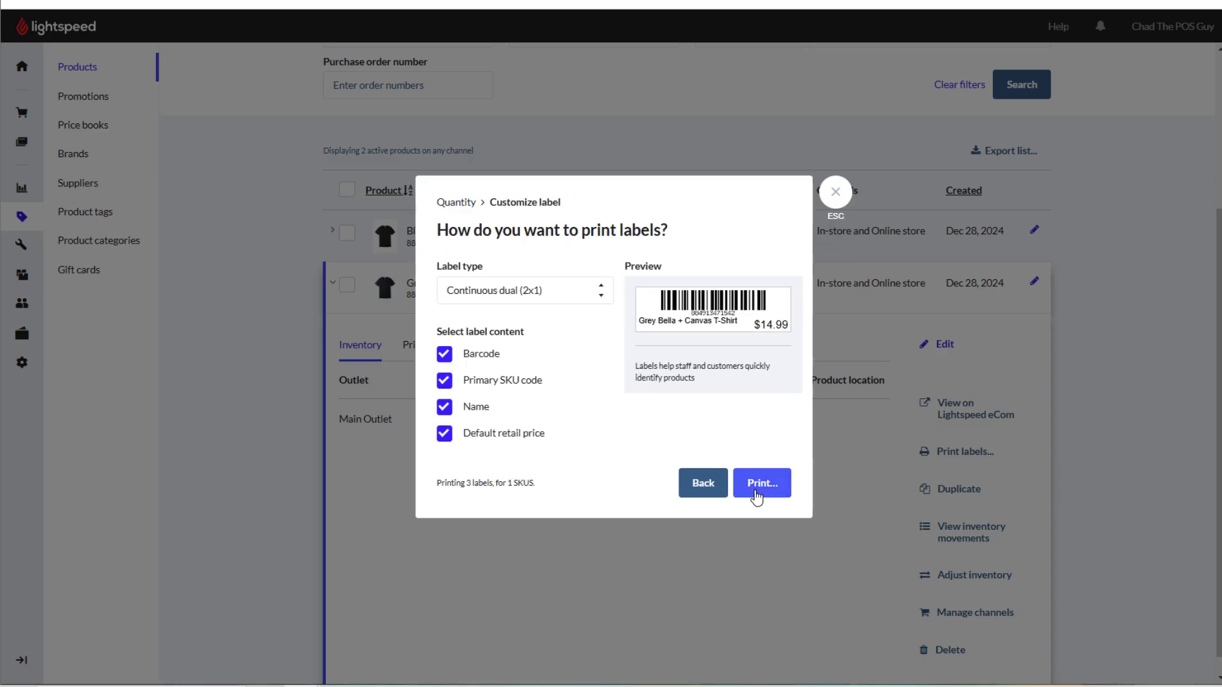
{"action": "left_click", "coordinate": [585, 290]}
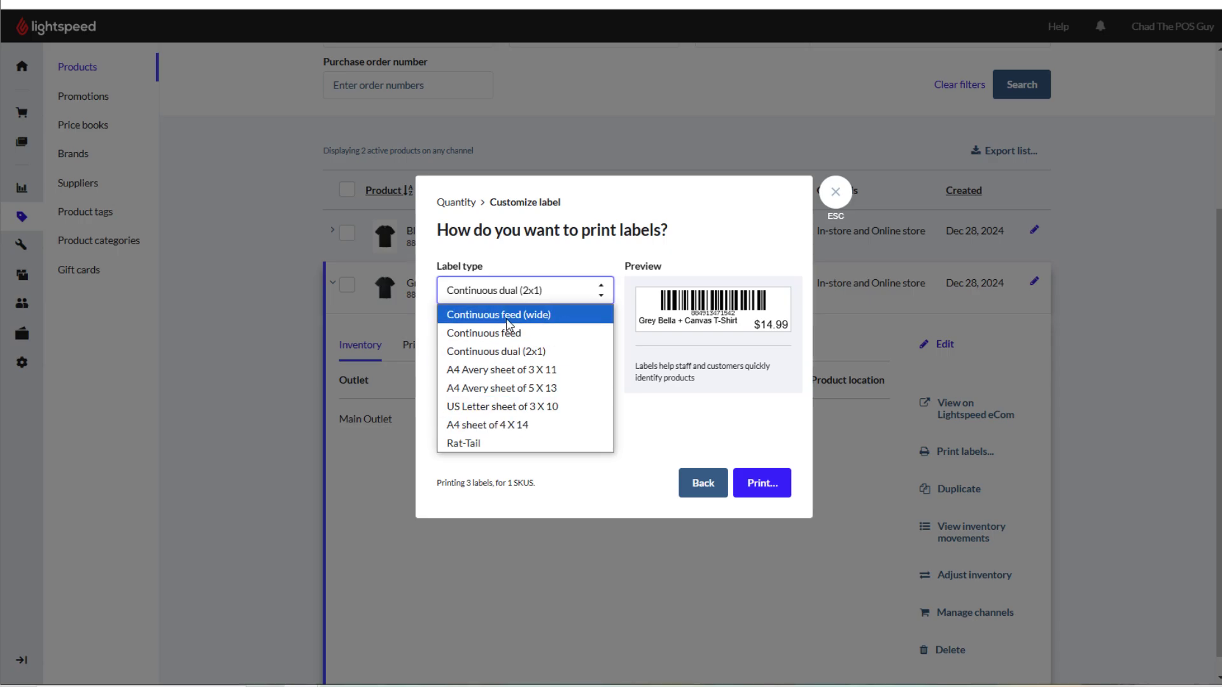
{"action": "left_click", "coordinate": [481, 320]}
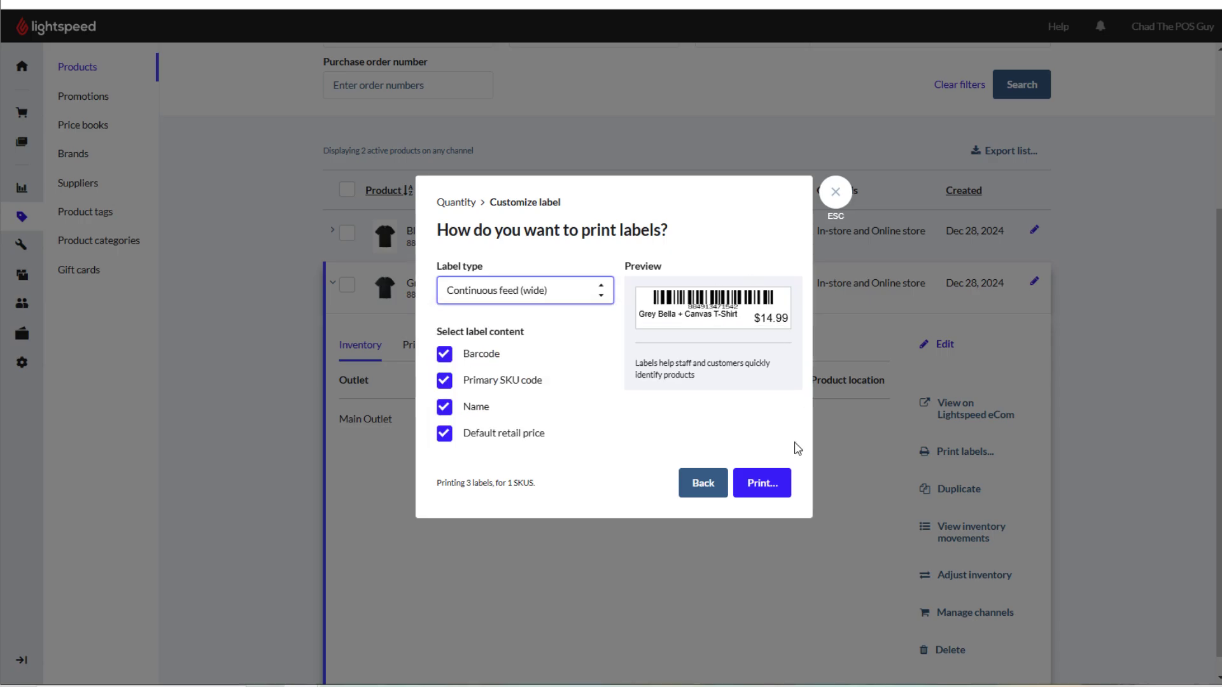
{"action": "left_click", "coordinate": [762, 484]}
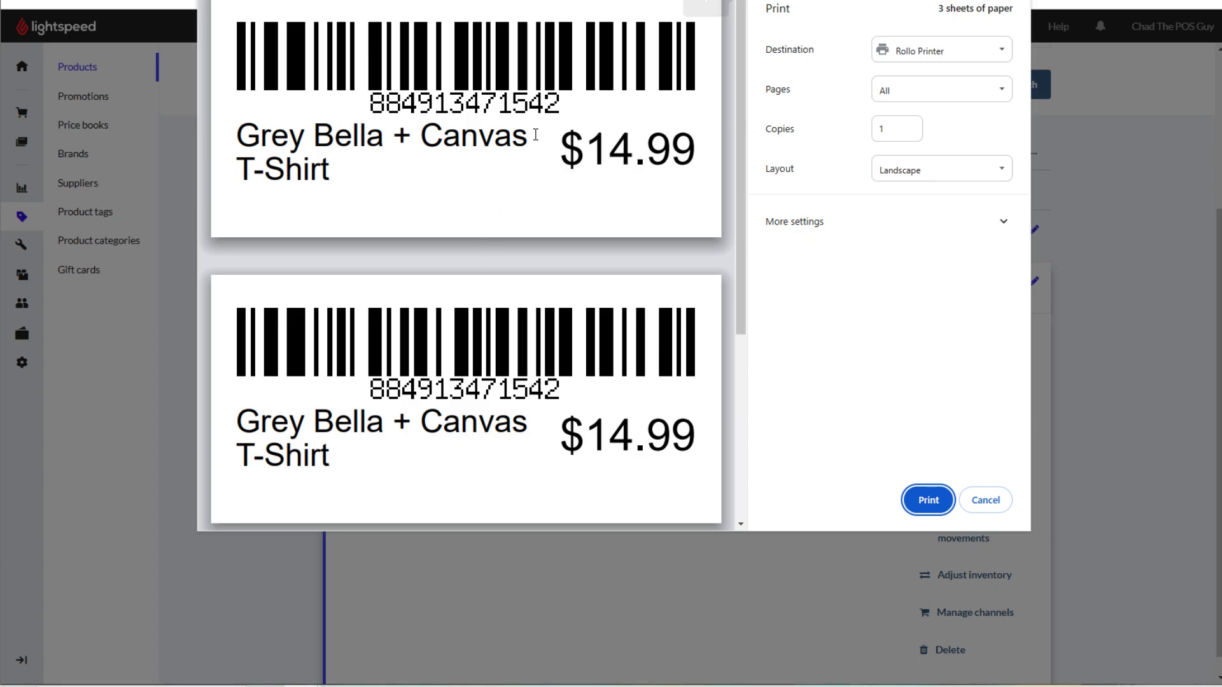
{"action": "left_click", "coordinate": [986, 232]}
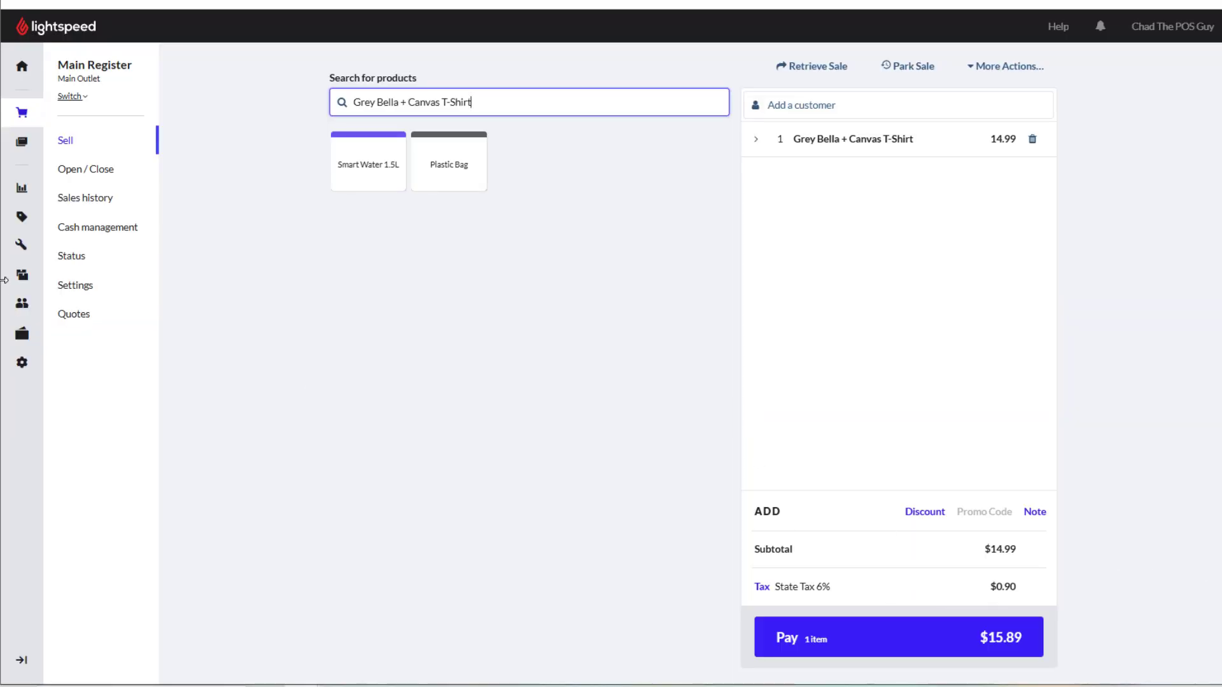
Expand the left sidebar navigation menu.
{"action": "left_click", "coordinate": [22, 658]}
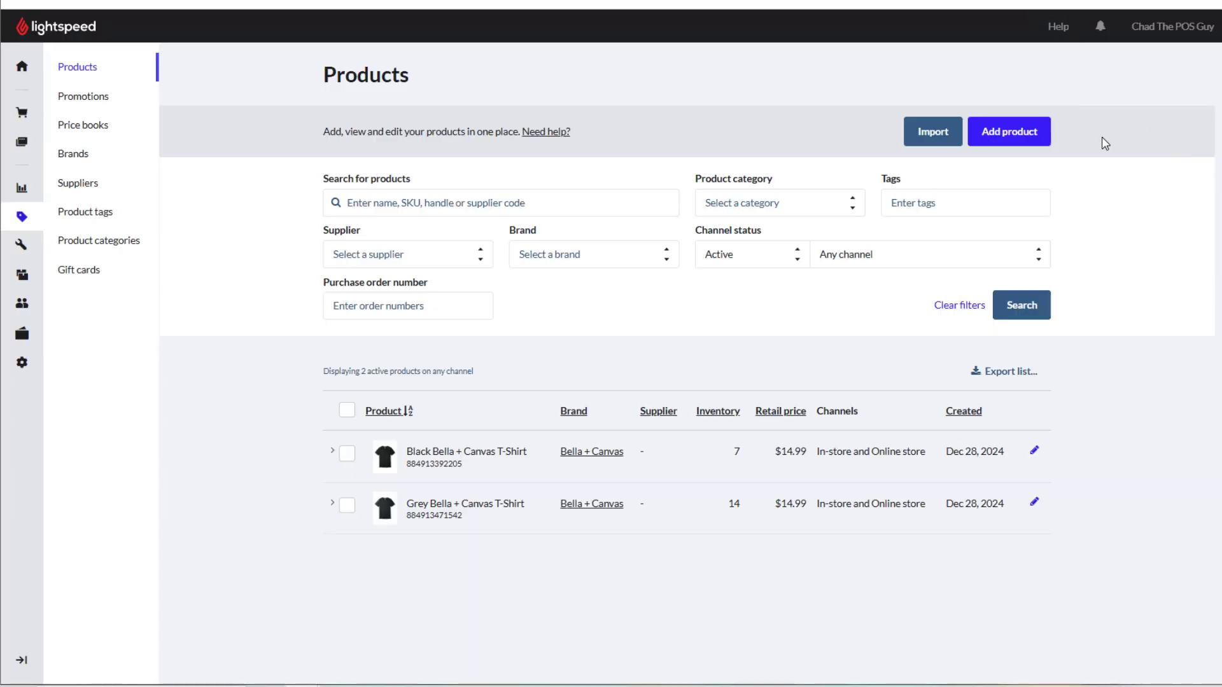
Add a product named Jeans with an auto-generated SKU, then set its retail price to $30.00.
{"action": "left_click", "coordinate": [1009, 134]}
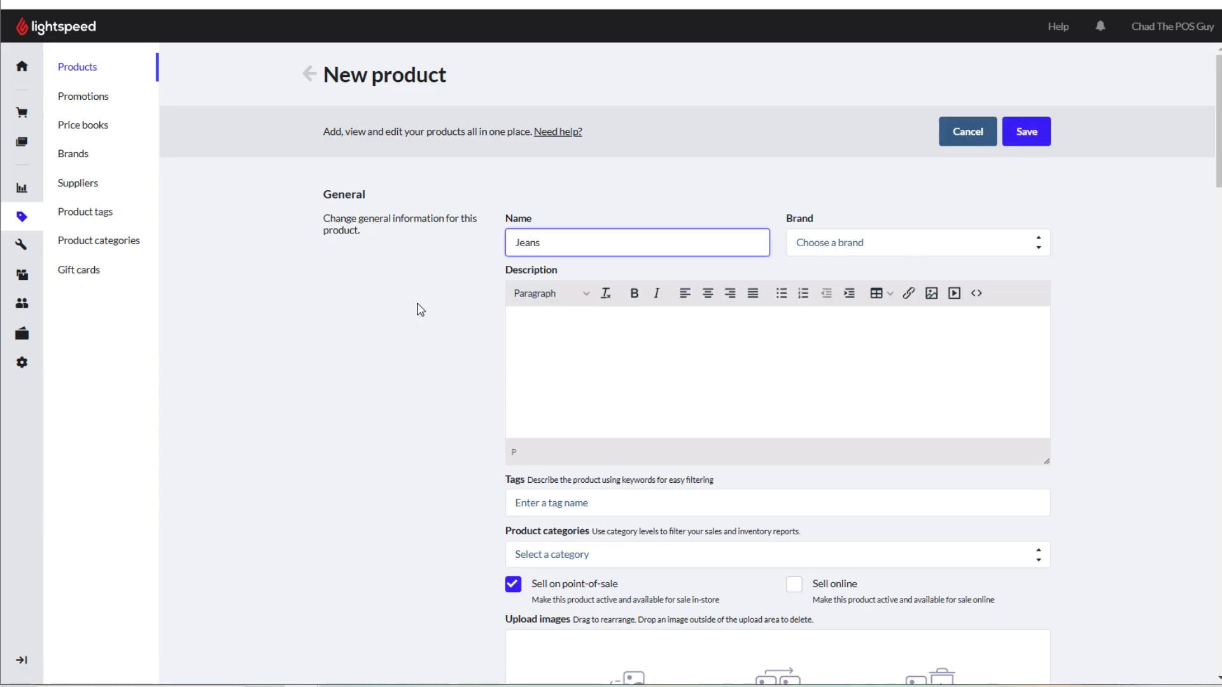
{"action": "scroll", "coordinate": [612, 406], "scroll_direction": "down", "scroll_amount": 1}
{"action": "scroll", "coordinate": [622, 392], "scroll_direction": "down", "scroll_amount": 2}
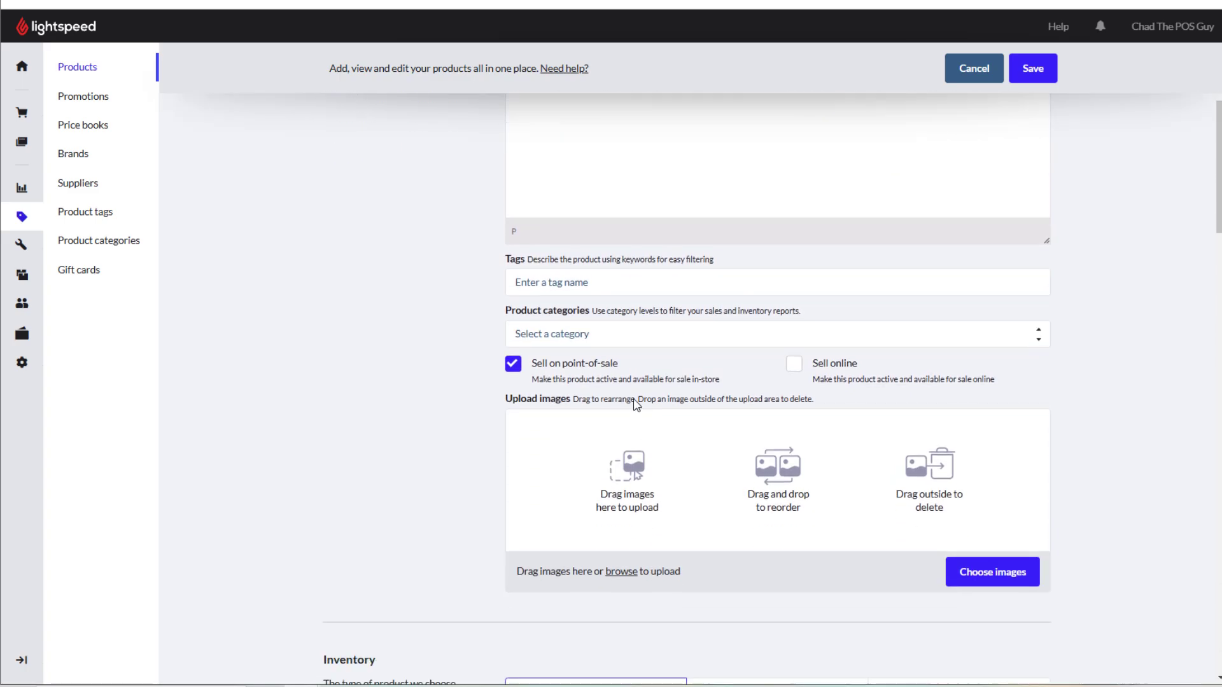
{"action": "scroll", "coordinate": [664, 363], "scroll_direction": "down", "scroll_amount": 2}
{"action": "scroll", "coordinate": [690, 415], "scroll_direction": "down", "scroll_amount": 3}
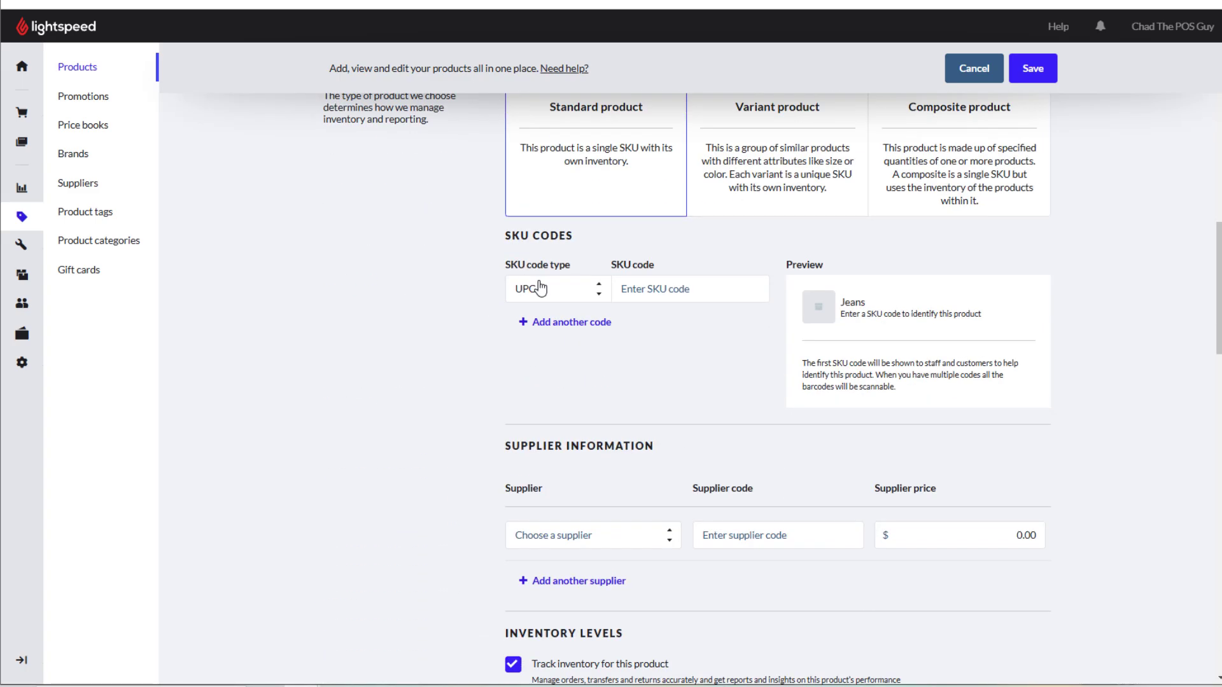
{"action": "left_click", "coordinate": [577, 293]}
{"action": "left_click", "coordinate": [594, 338]}
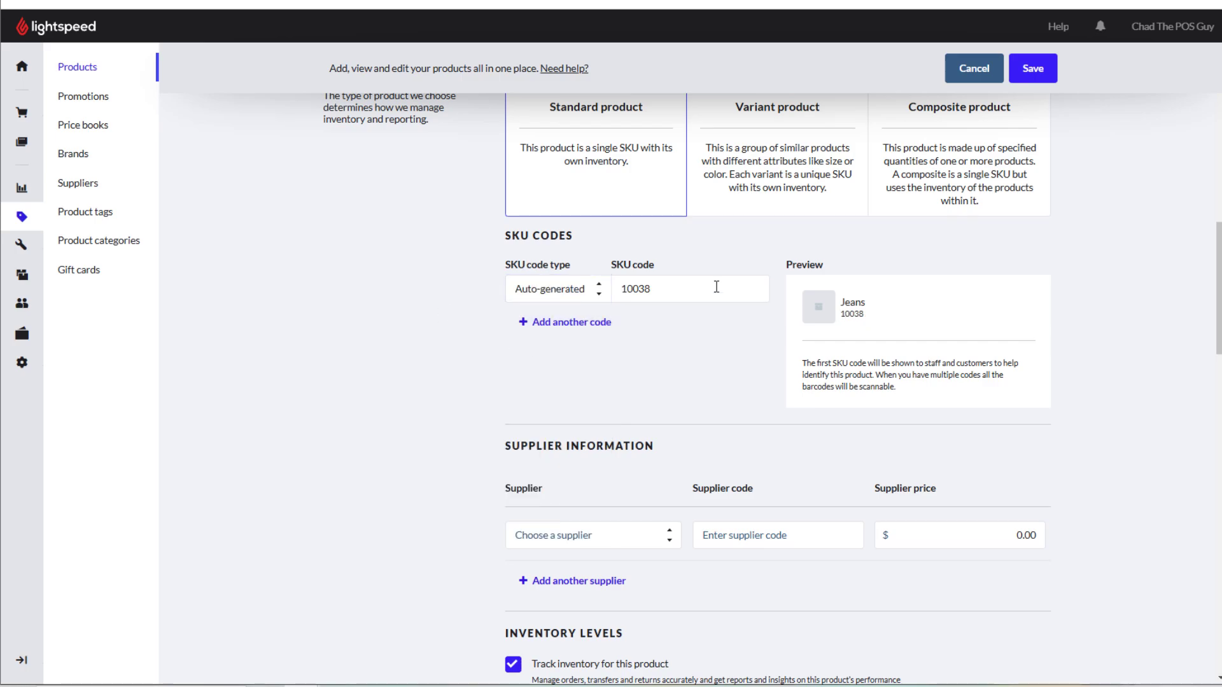
{"action": "scroll", "coordinate": [590, 460], "scroll_direction": "down", "scroll_amount": 5}
{"action": "scroll", "coordinate": [644, 444], "scroll_direction": "down", "scroll_amount": 5}
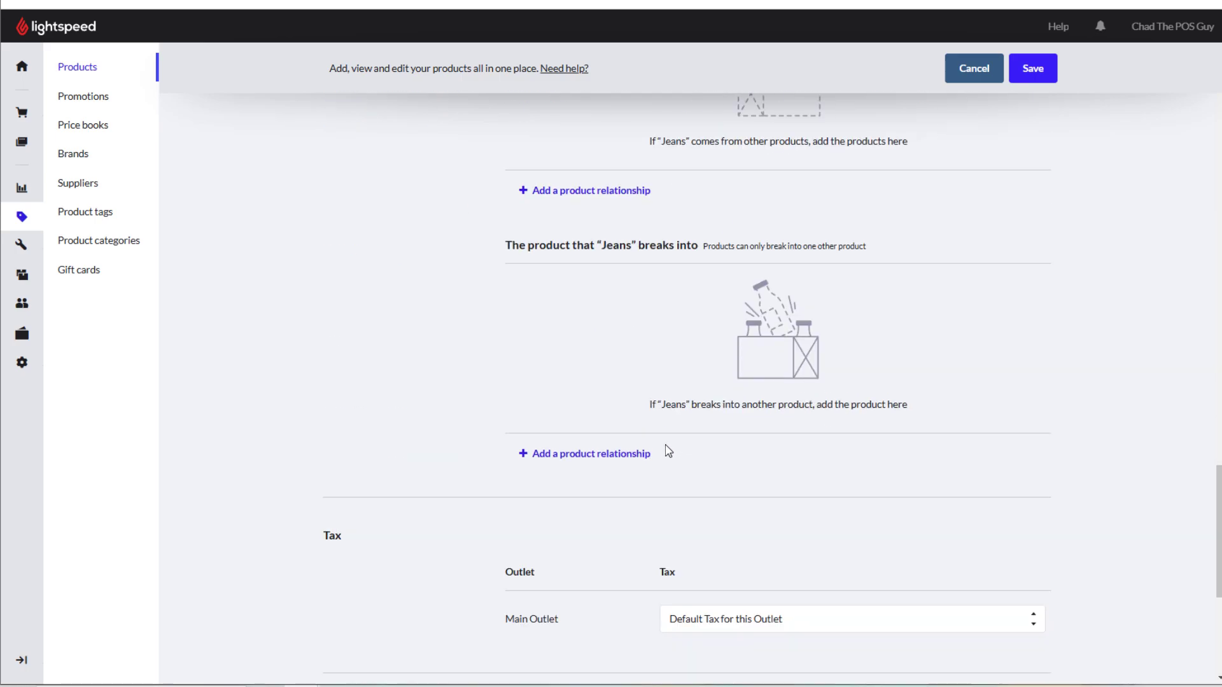
{"action": "scroll", "coordinate": [665, 449], "scroll_direction": "down", "scroll_amount": 5}
{"action": "left_click", "coordinate": [1034, 68]}
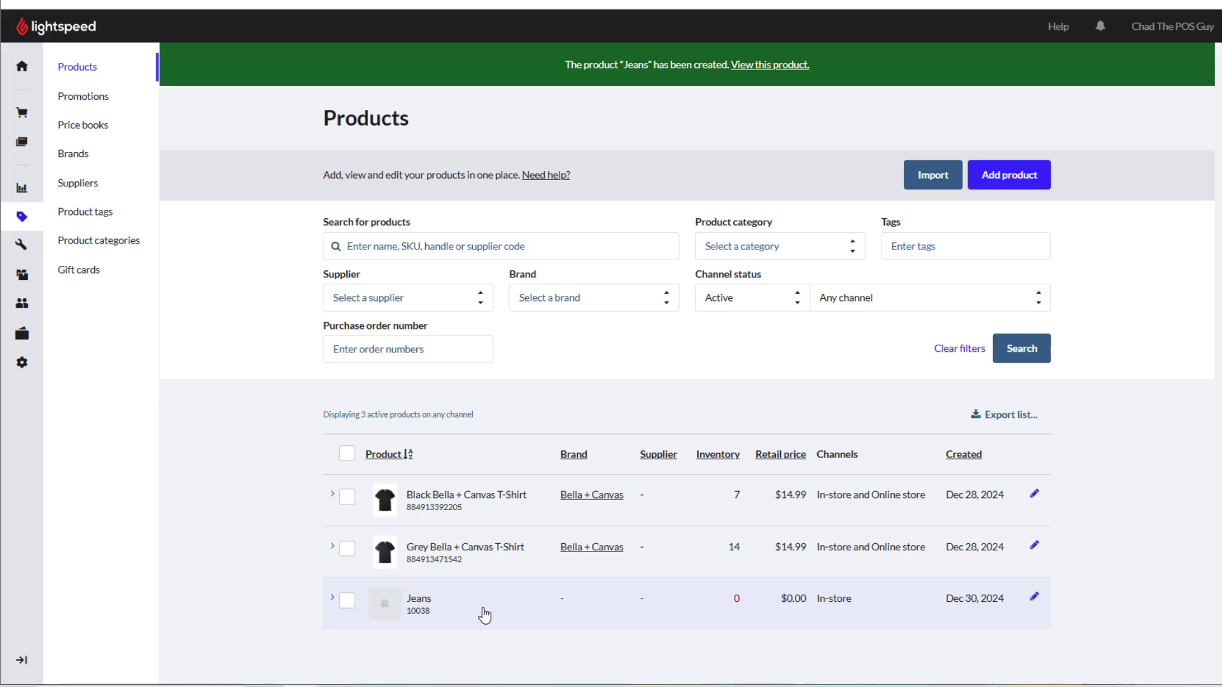
{"action": "left_click", "coordinate": [1034, 597]}
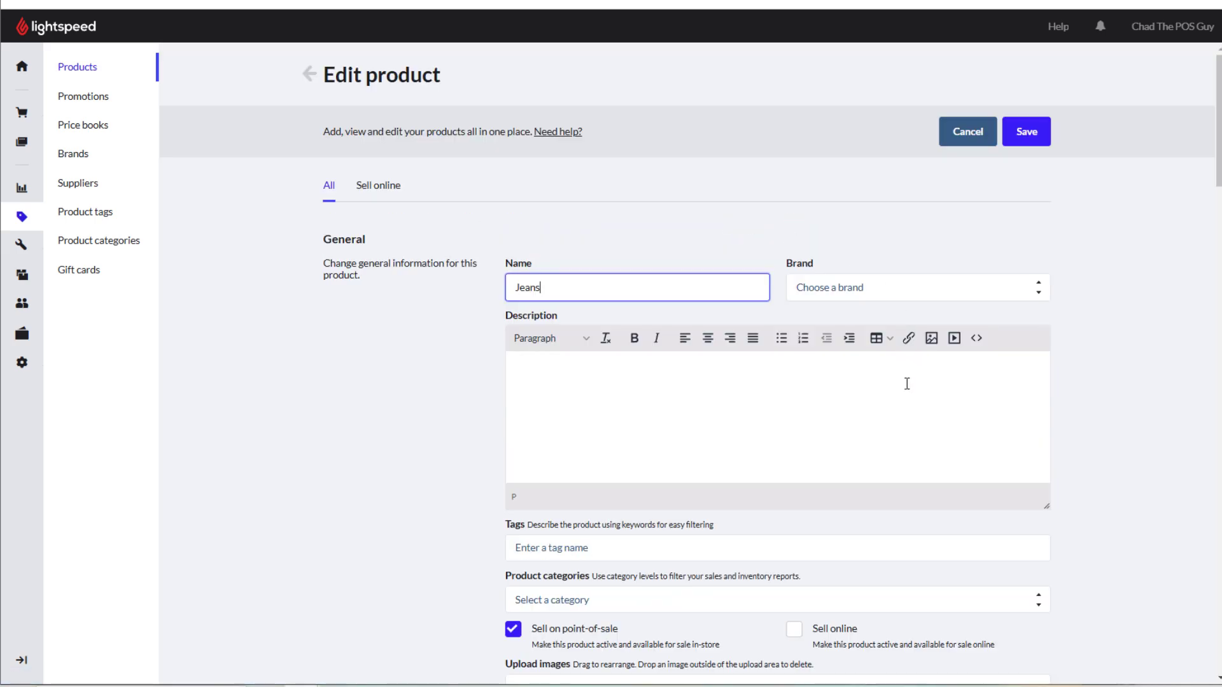
{"action": "scroll", "coordinate": [955, 382], "scroll_direction": "down", "scroll_amount": 5}
{"action": "scroll", "coordinate": [1017, 385], "scroll_direction": "down", "scroll_amount": 5}
{"action": "scroll", "coordinate": [1037, 382], "scroll_direction": "down", "scroll_amount": 2}
{"action": "scroll", "coordinate": [1040, 372], "scroll_direction": "down", "scroll_amount": 4}
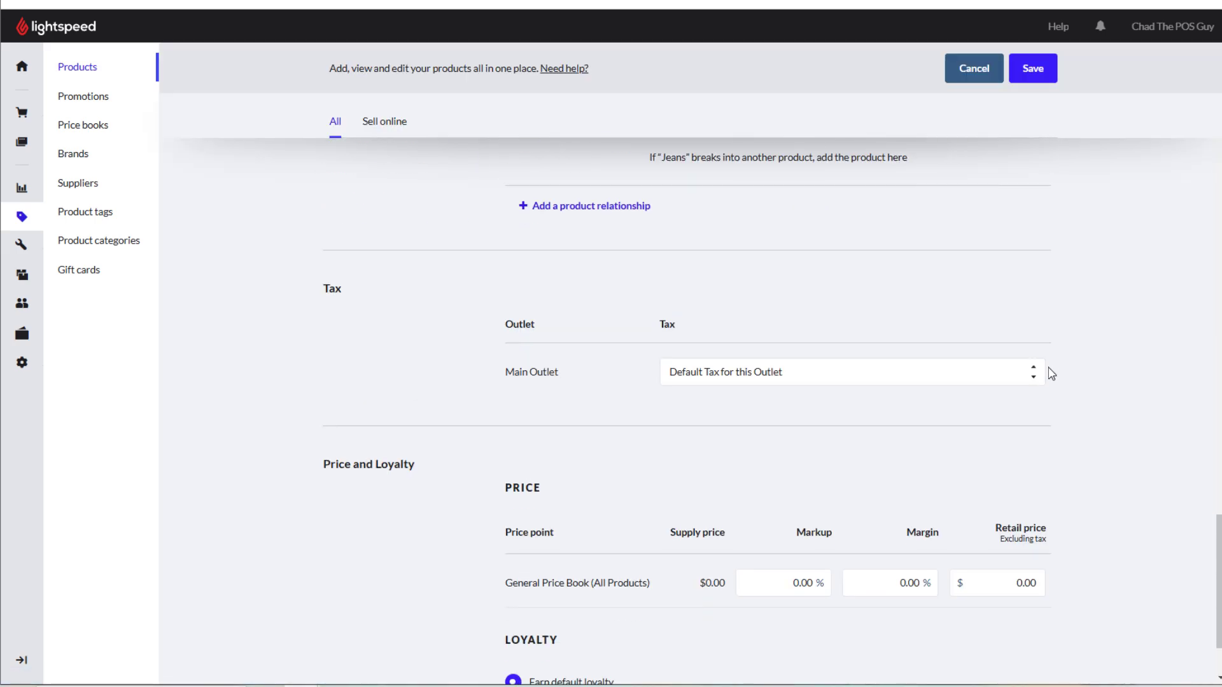
{"action": "scroll", "coordinate": [1047, 374], "scroll_direction": "down", "scroll_amount": 1}
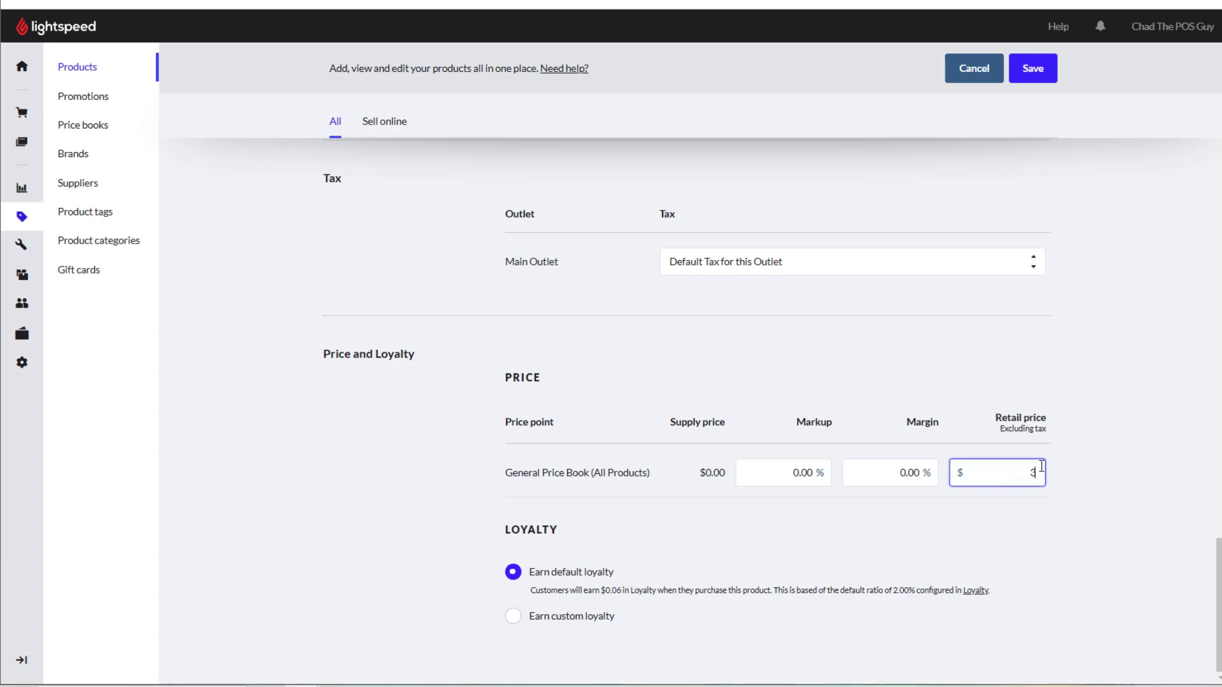
{"action": "left_click", "coordinate": [1033, 70]}
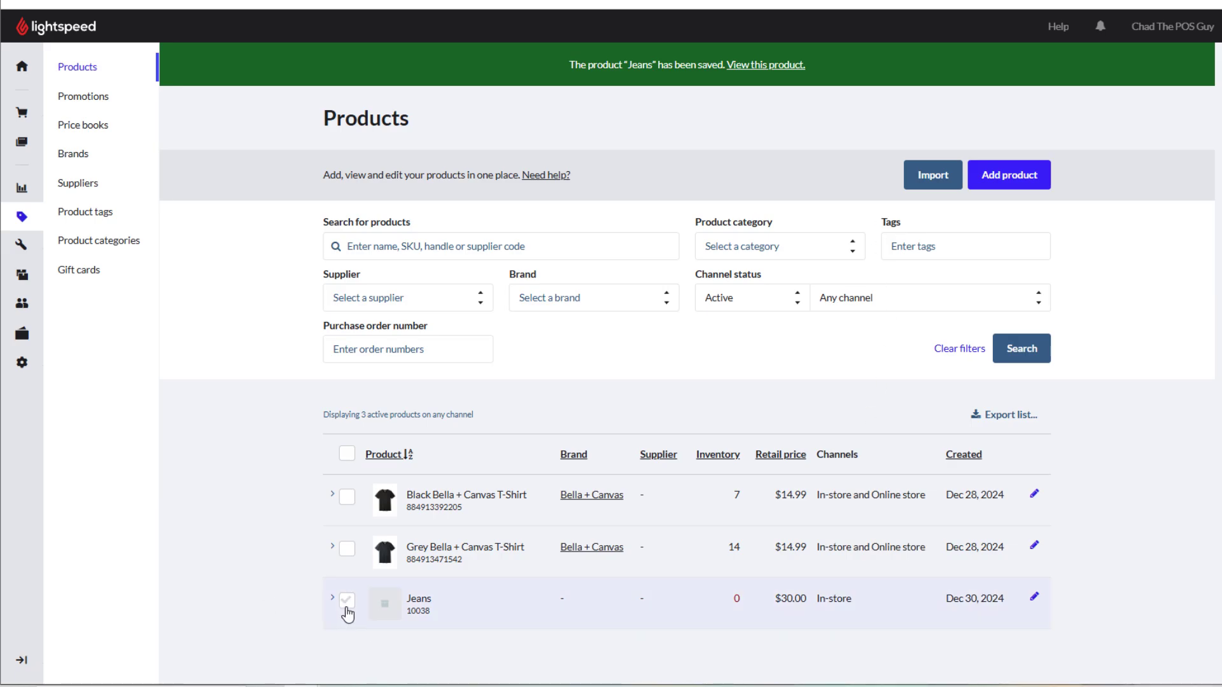
Print one Continuous feed (wide) label for Jeans (SKU 10038, $30.00) and show more settings.
{"action": "left_click", "coordinate": [333, 602]}
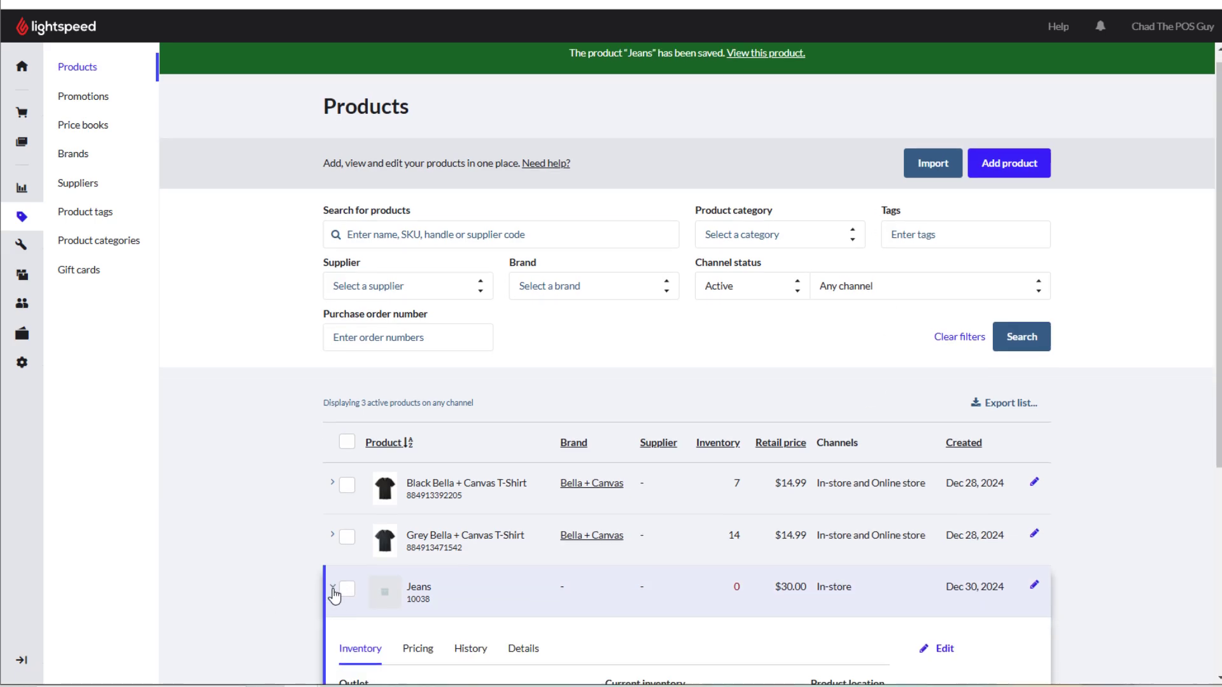
{"action": "scroll", "coordinate": [424, 485], "scroll_direction": "down", "scroll_amount": 3}
{"action": "scroll", "coordinate": [887, 398], "scroll_direction": "down", "scroll_amount": 1}
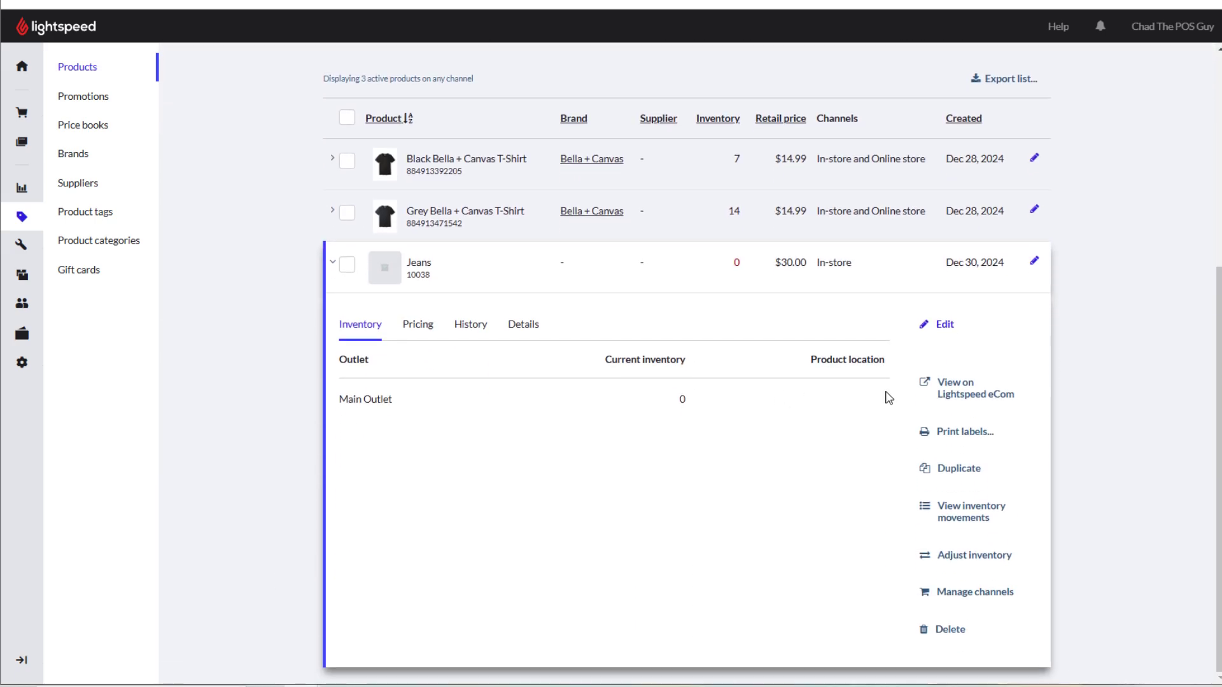
{"action": "left_click", "coordinate": [991, 435]}
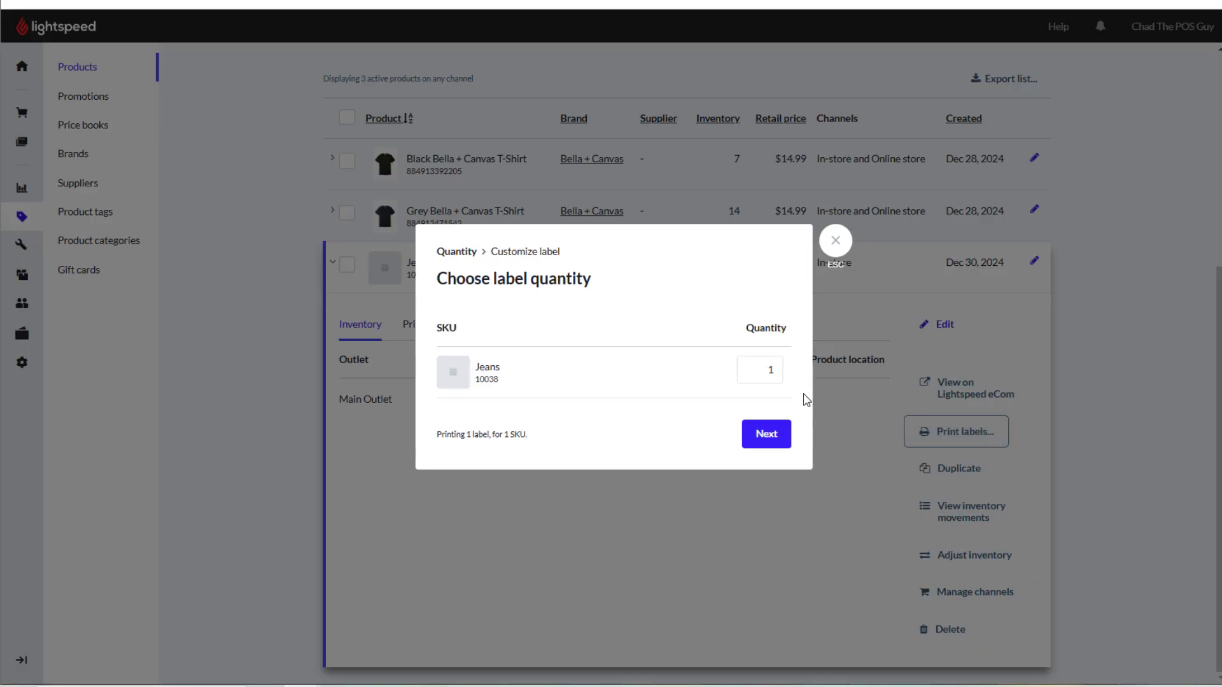
{"action": "left_click", "coordinate": [782, 442]}
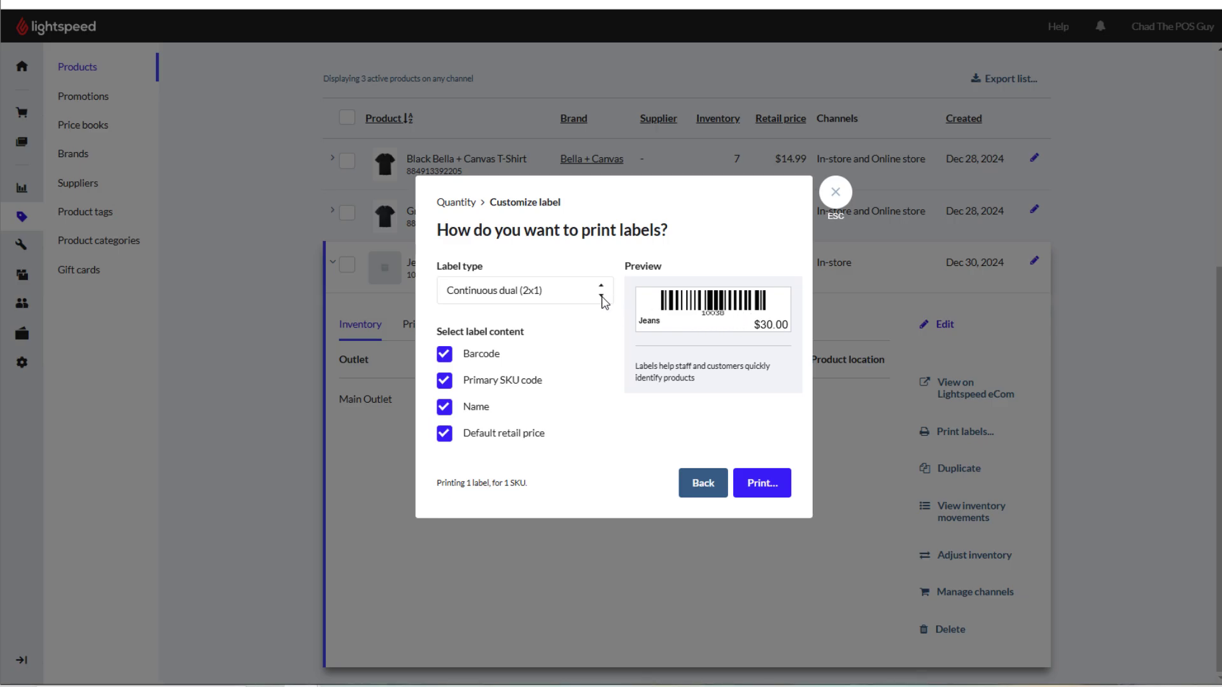
{"action": "left_click", "coordinate": [580, 293]}
{"action": "left_click", "coordinate": [491, 315]}
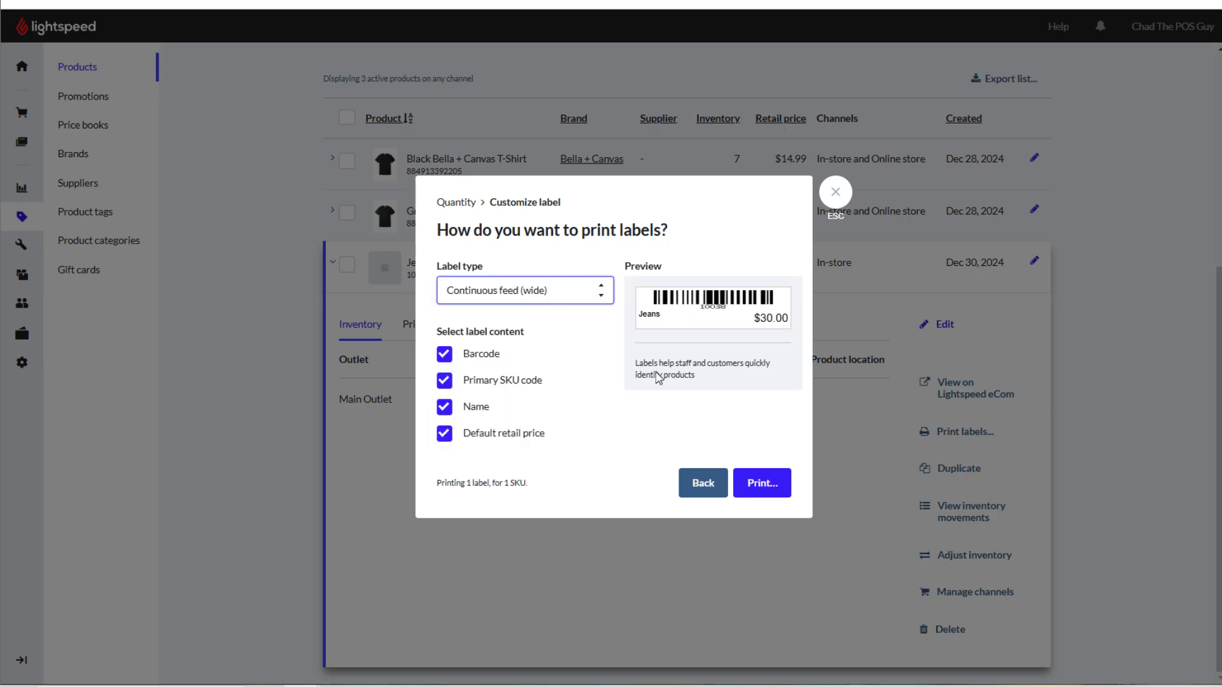
{"action": "left_click", "coordinate": [761, 483]}
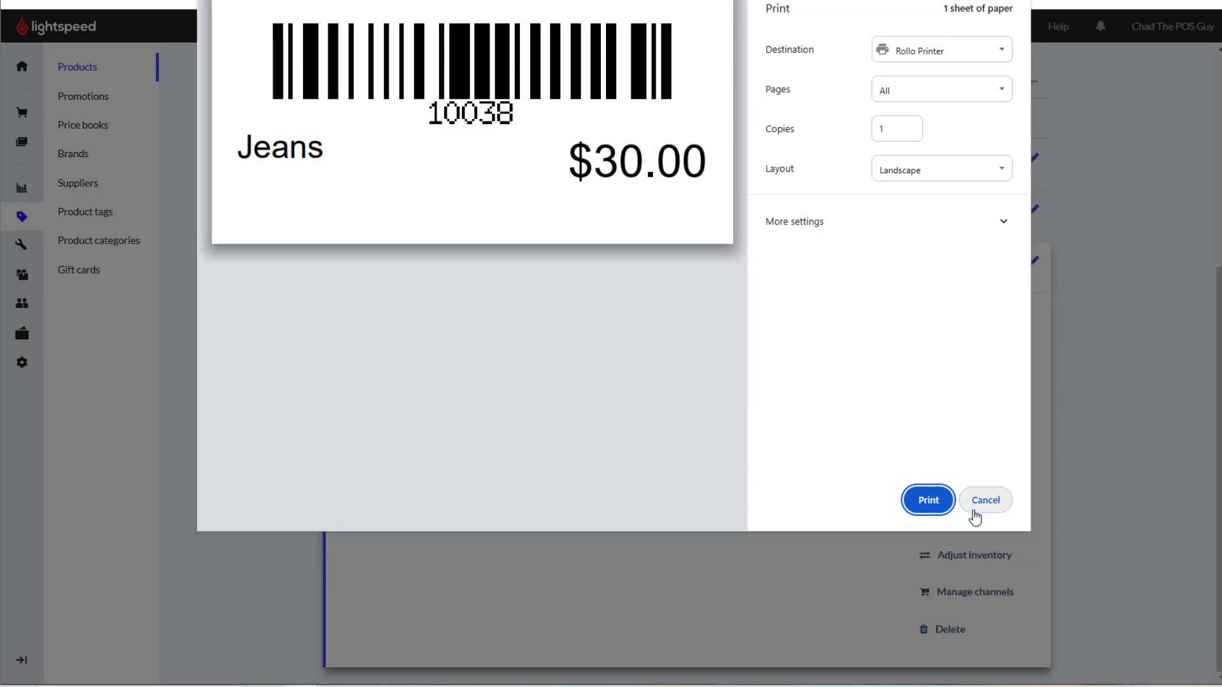
{"action": "left_click", "coordinate": [991, 223]}
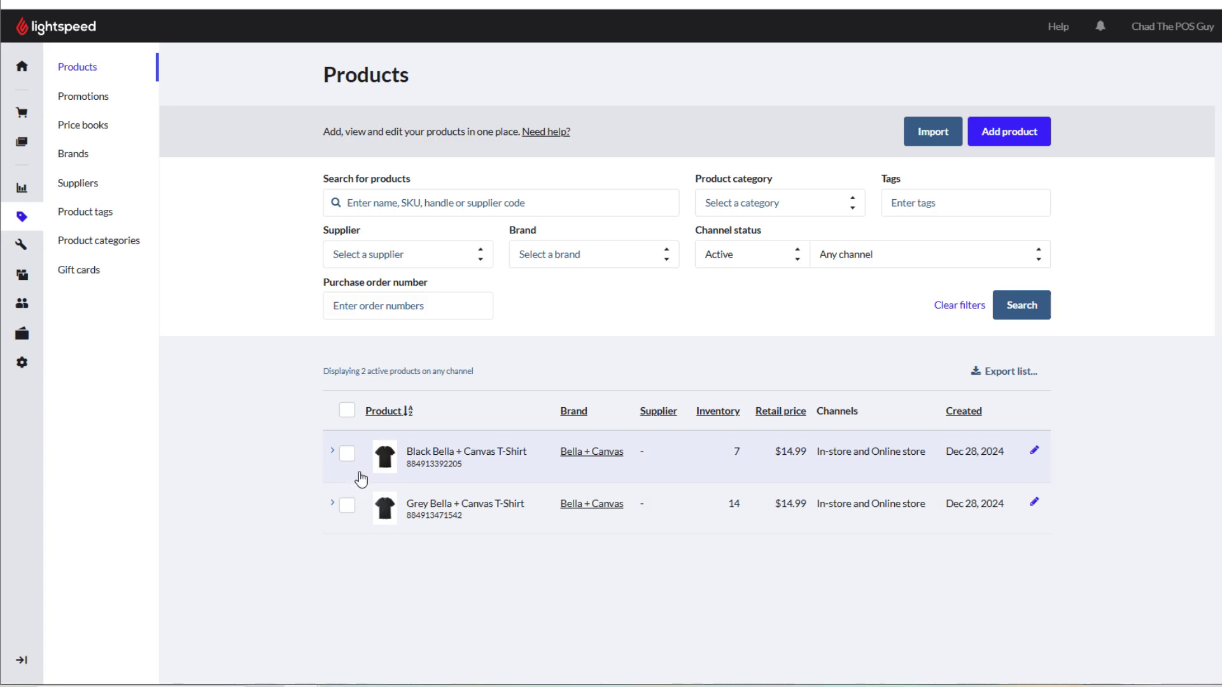
Select the Black and Grey Bella + Canvas T-Shirts and include both SKUs in label printing.
{"action": "left_click", "coordinate": [349, 456]}
{"action": "left_click", "coordinate": [349, 508]}
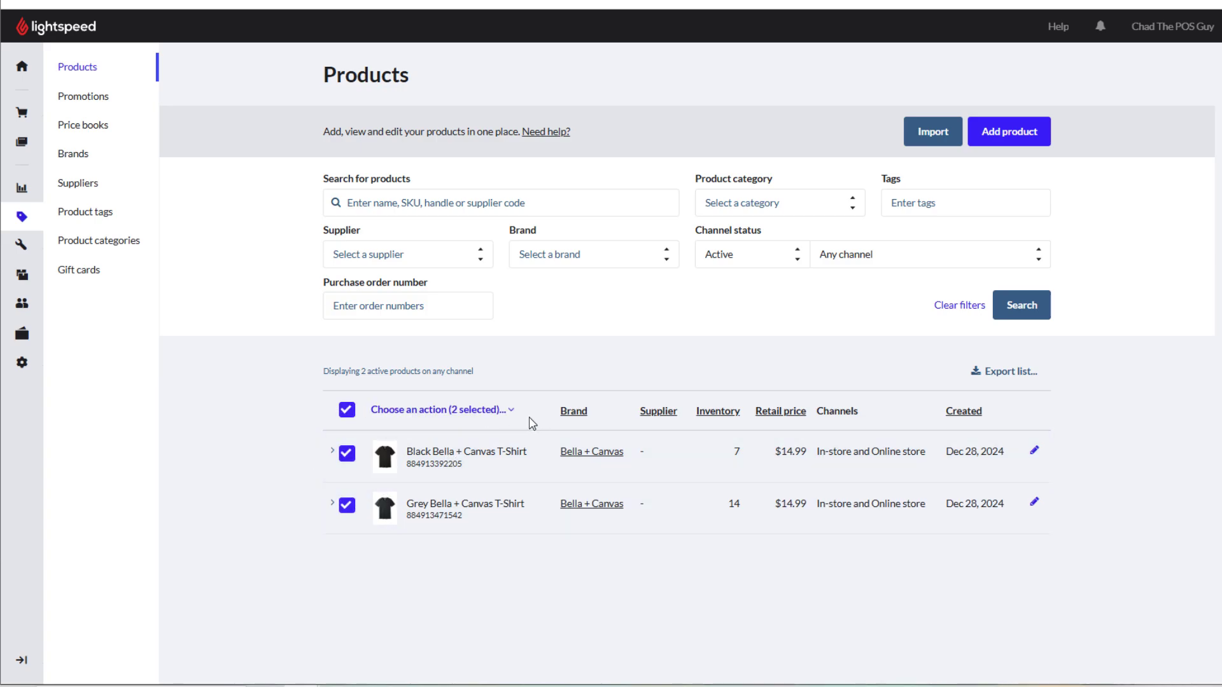
{"action": "left_click", "coordinate": [506, 414]}
{"action": "left_click", "coordinate": [483, 451]}
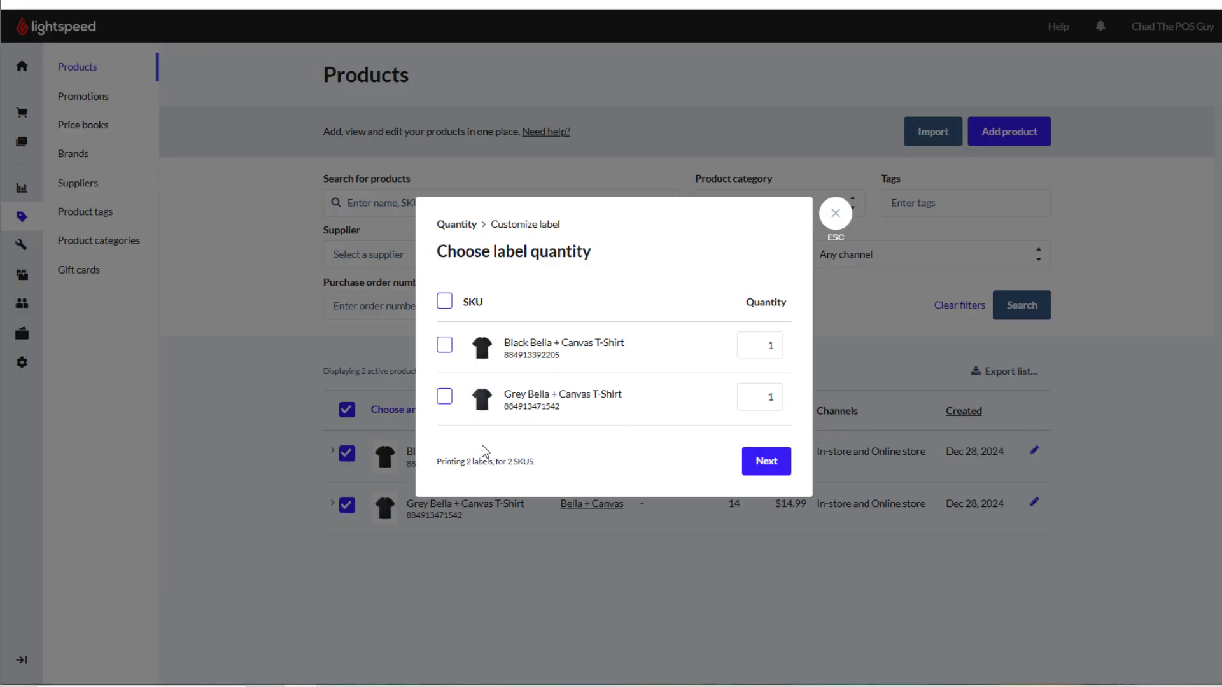
{"action": "left_click", "coordinate": [444, 301]}
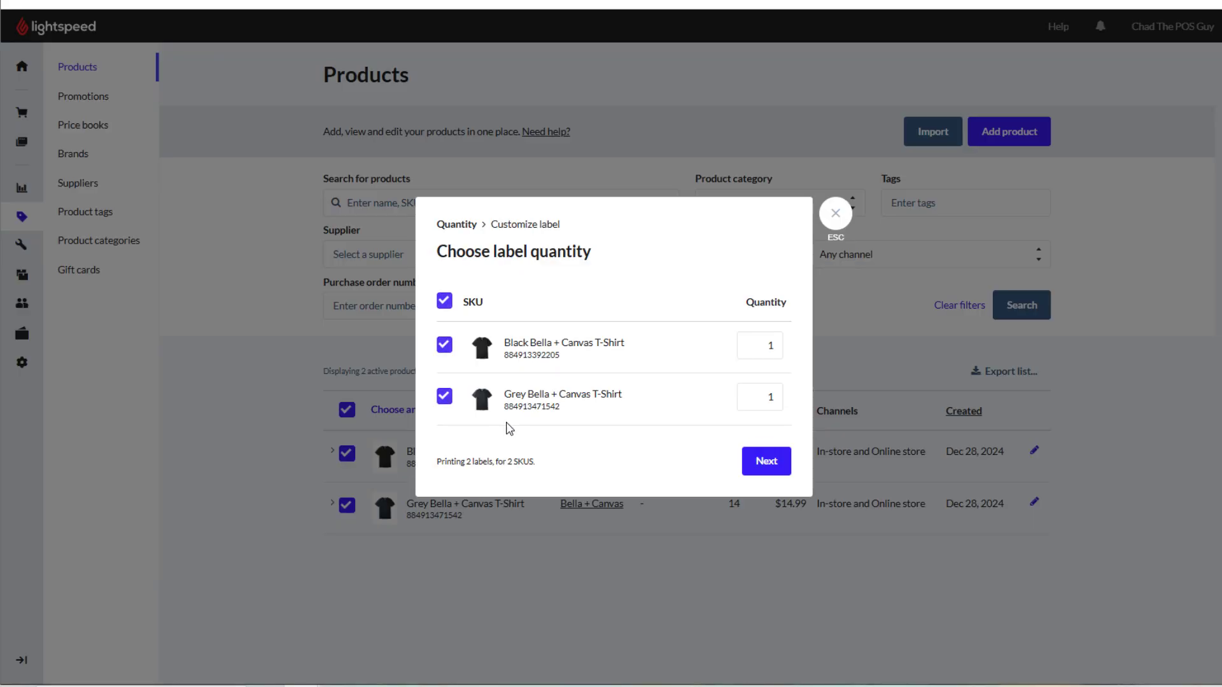
{"action": "left_click", "coordinate": [769, 470]}
Print Continuous feed (wide) labels for both shirts and inspect the $14.99 label preview.
{"action": "left_click", "coordinate": [576, 294]}
{"action": "left_click", "coordinate": [543, 315]}
{"action": "left_click", "coordinate": [762, 483]}
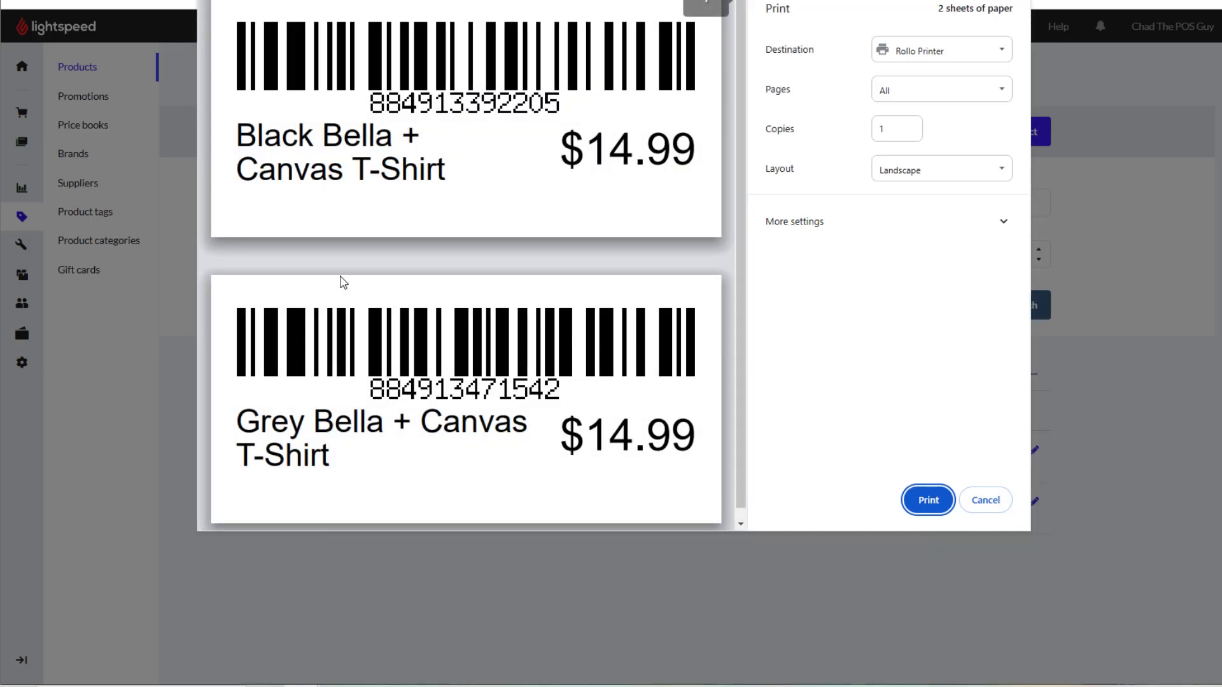
{"action": "left_click_drag", "start_coordinate": [237, 136], "coordinate": [361, 137]}
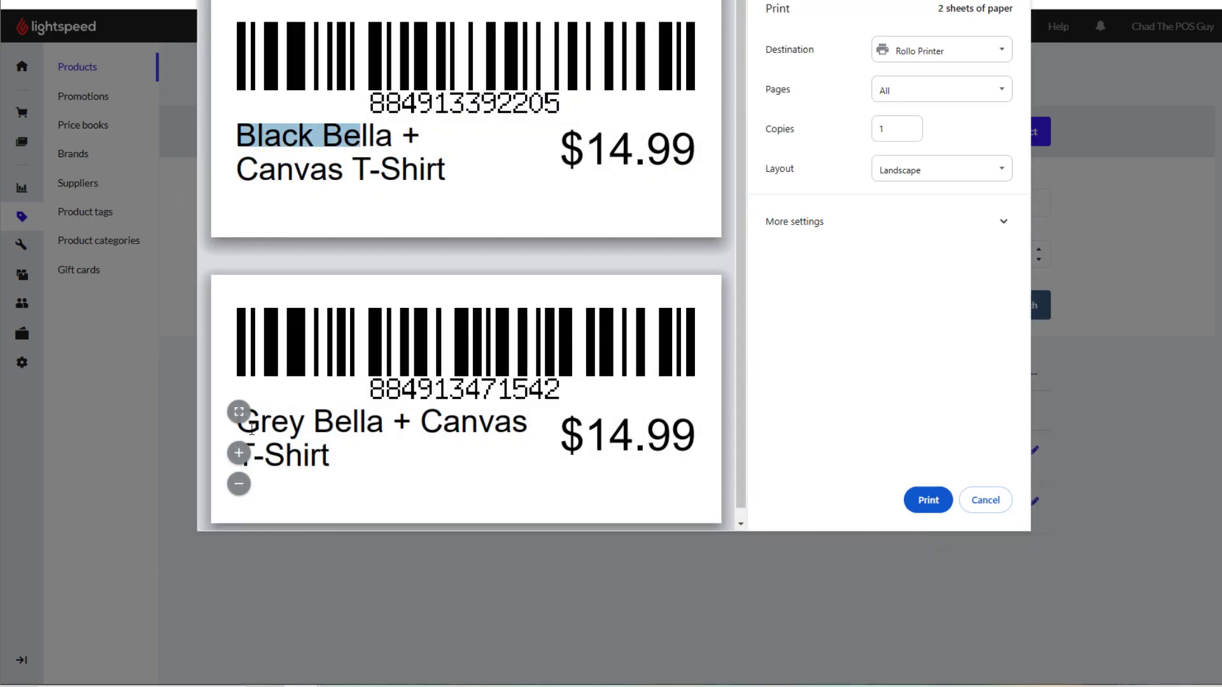
{"action": "left_click_drag", "start_coordinate": [237, 422], "coordinate": [366, 422]}
{"action": "left_click", "coordinate": [390, 417]}
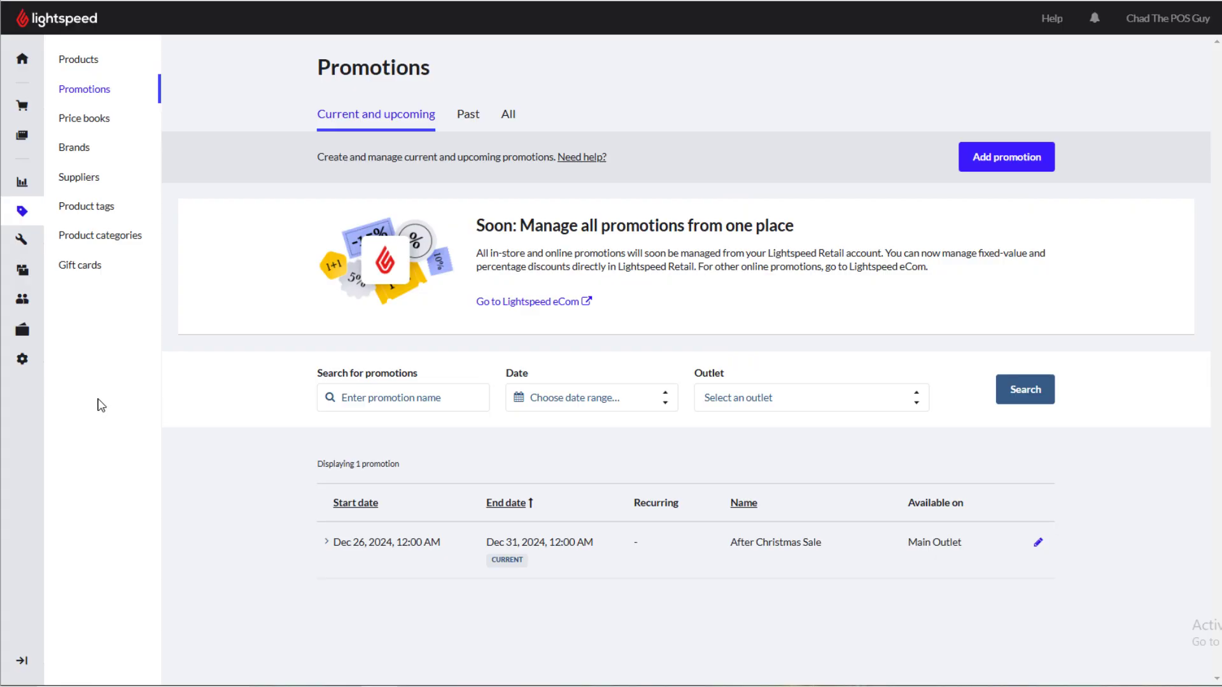
Edit the After Christmas Sale as buy one Grey T-Shirt, get one free, and save it.
{"action": "left_click", "coordinate": [562, 565]}
{"action": "scroll", "coordinate": [764, 518], "scroll_direction": "down", "scroll_amount": 1}
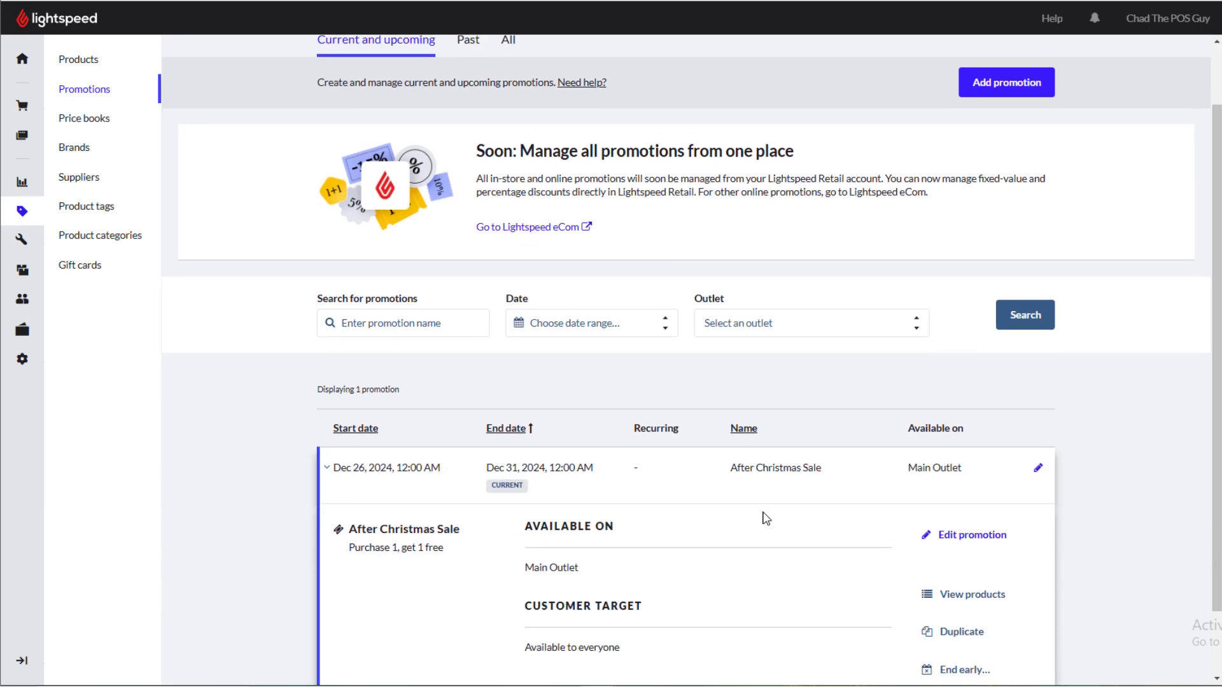
{"action": "scroll", "coordinate": [821, 477], "scroll_direction": "down", "scroll_amount": 1}
{"action": "left_click", "coordinate": [1039, 405]}
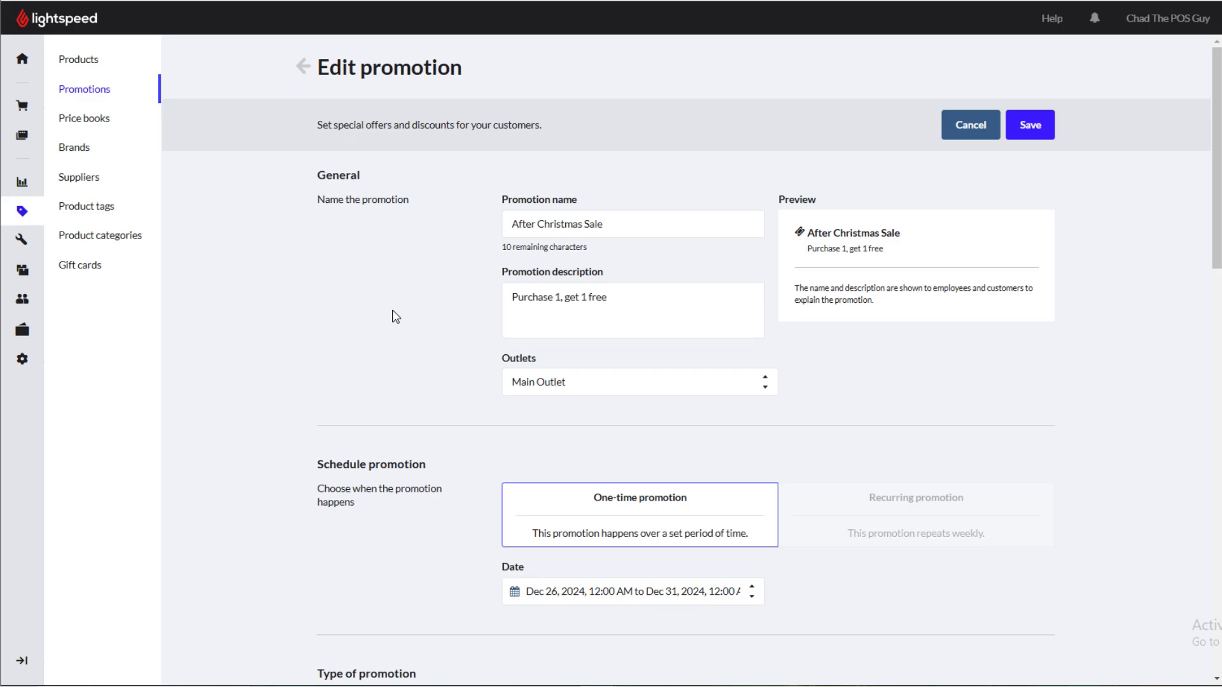
{"action": "scroll", "coordinate": [392, 315], "scroll_direction": "down", "scroll_amount": 2}
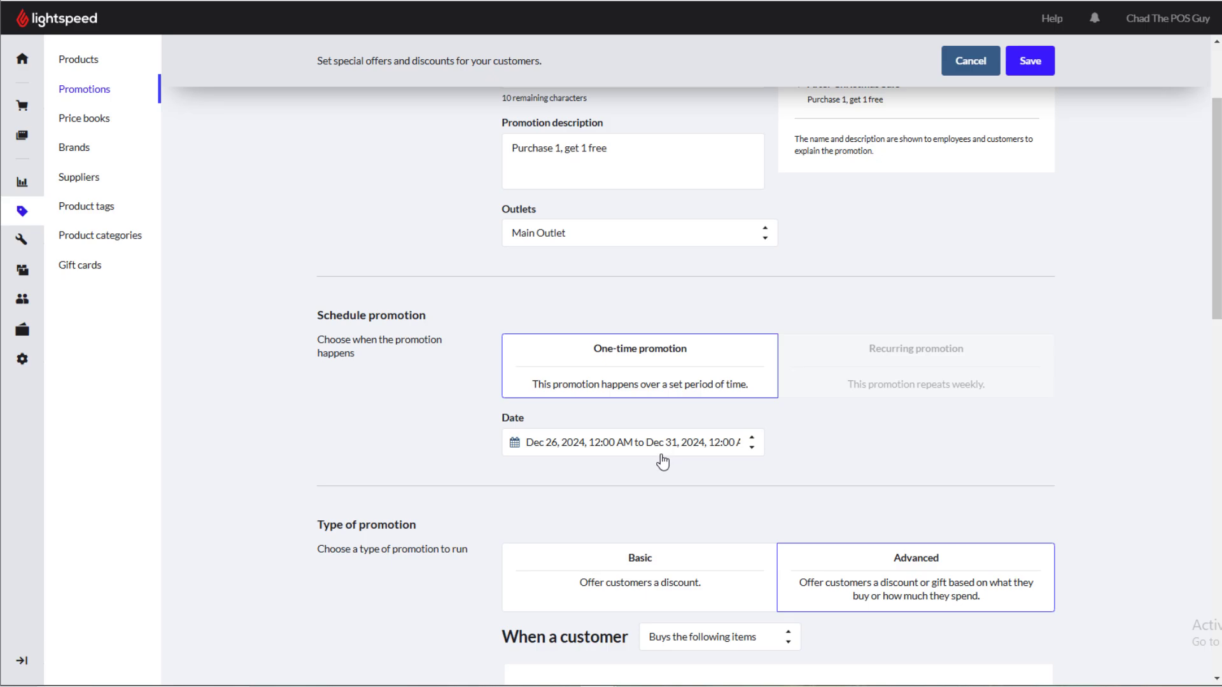
{"action": "scroll", "coordinate": [671, 451], "scroll_direction": "down", "scroll_amount": 1}
{"action": "scroll", "coordinate": [670, 451], "scroll_direction": "down", "scroll_amount": 1}
{"action": "scroll", "coordinate": [712, 452], "scroll_direction": "down", "scroll_amount": 3}
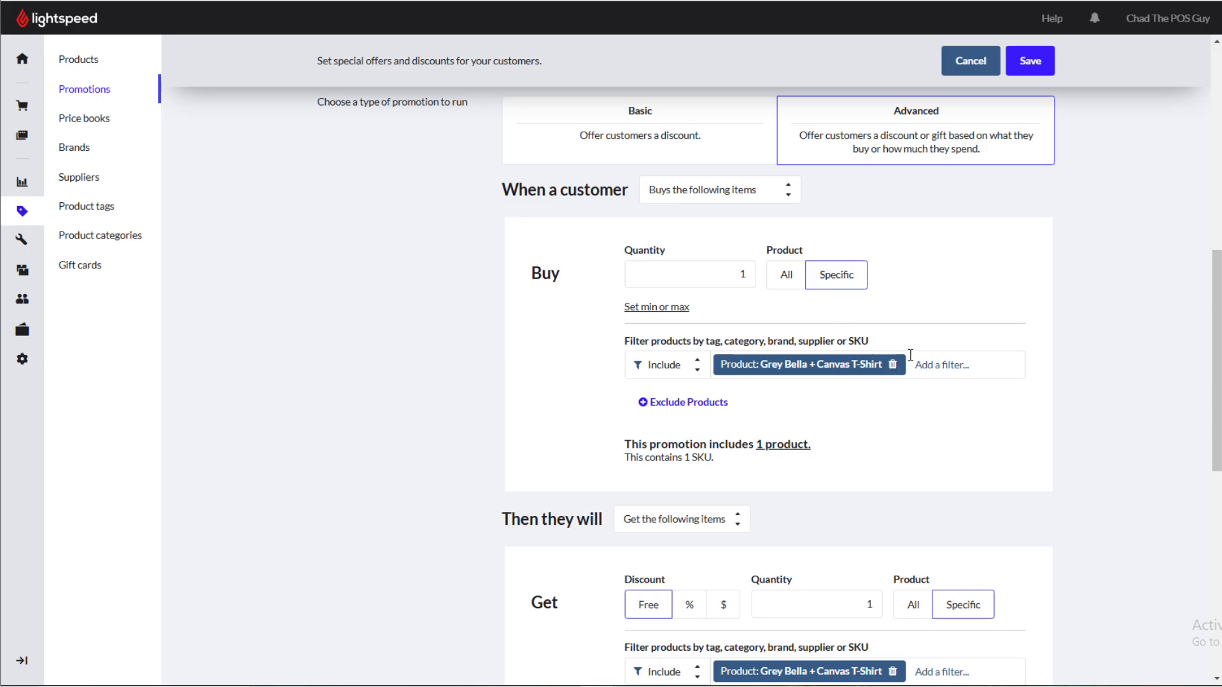
{"action": "scroll", "coordinate": [875, 382], "scroll_direction": "down", "scroll_amount": 2}
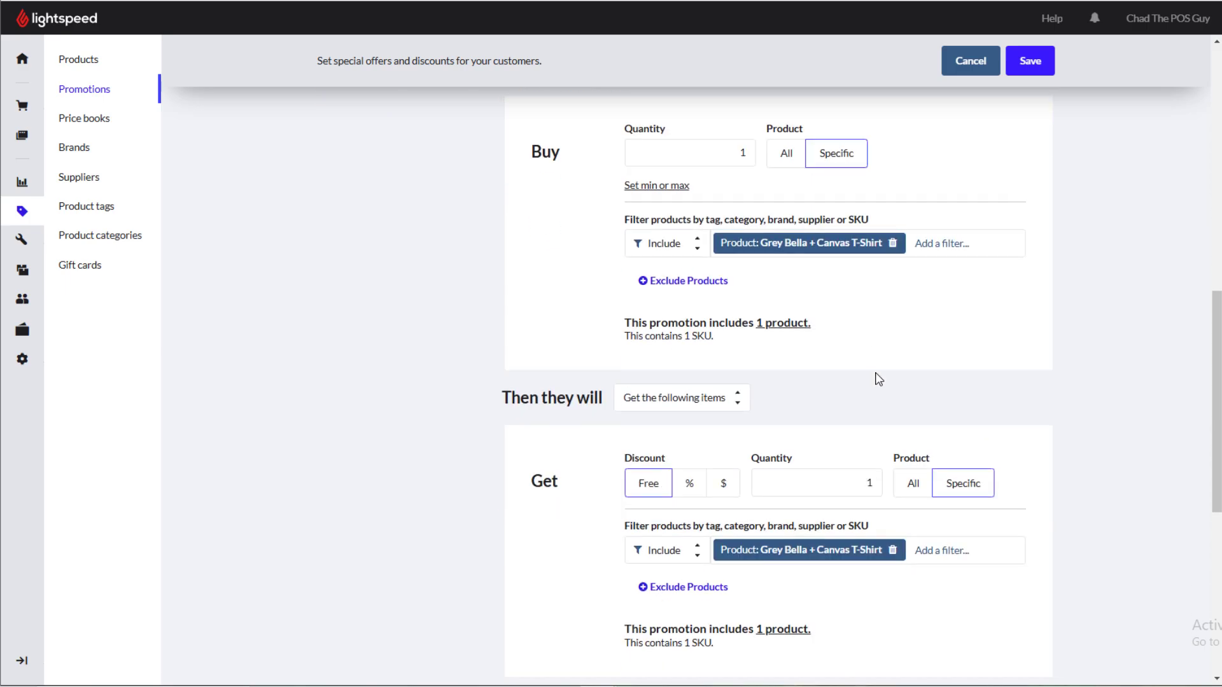
{"action": "scroll", "coordinate": [837, 399], "scroll_direction": "down", "scroll_amount": 2}
{"action": "scroll", "coordinate": [811, 358], "scroll_direction": "up", "scroll_amount": 5}
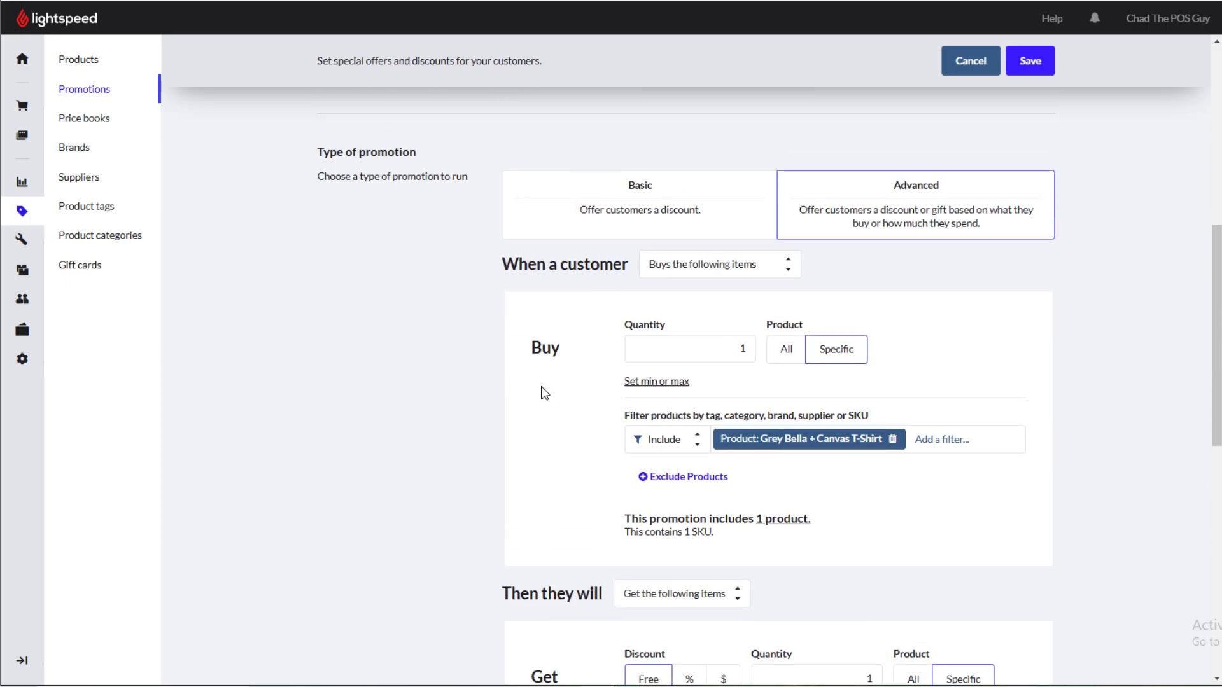
{"action": "scroll", "coordinate": [550, 352], "scroll_direction": "down", "scroll_amount": 1}
{"action": "scroll", "coordinate": [586, 360], "scroll_direction": "down", "scroll_amount": 2}
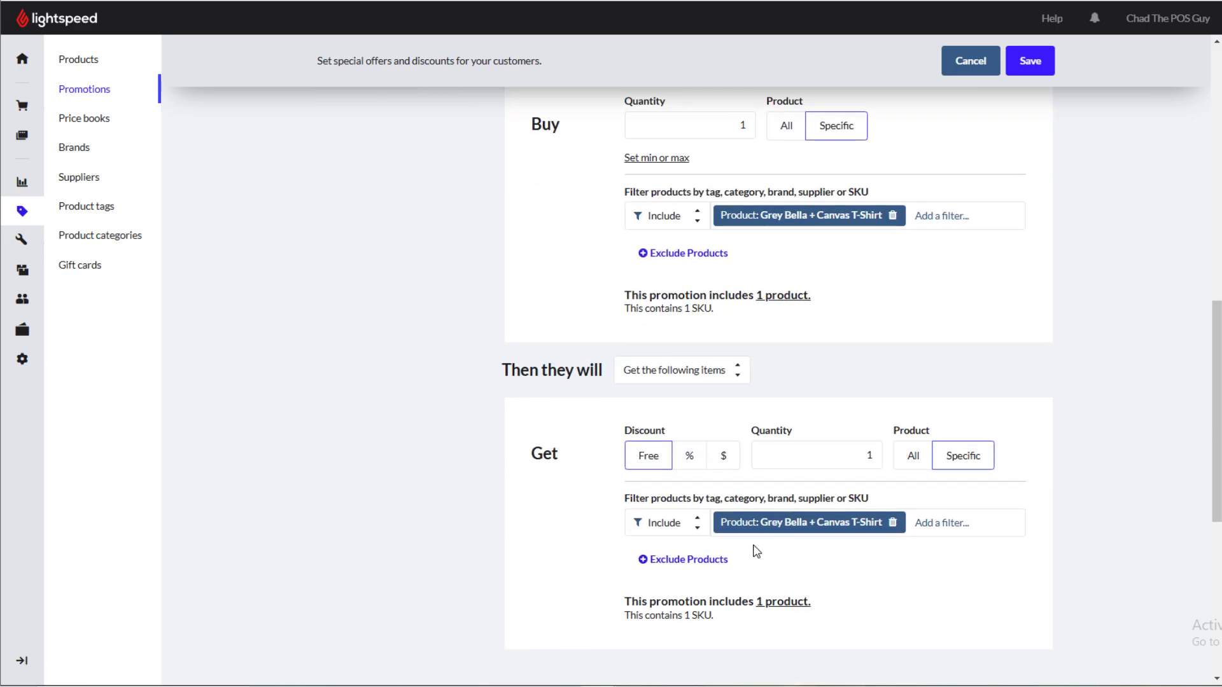
{"action": "scroll", "coordinate": [778, 574], "scroll_direction": "up", "scroll_amount": 1}
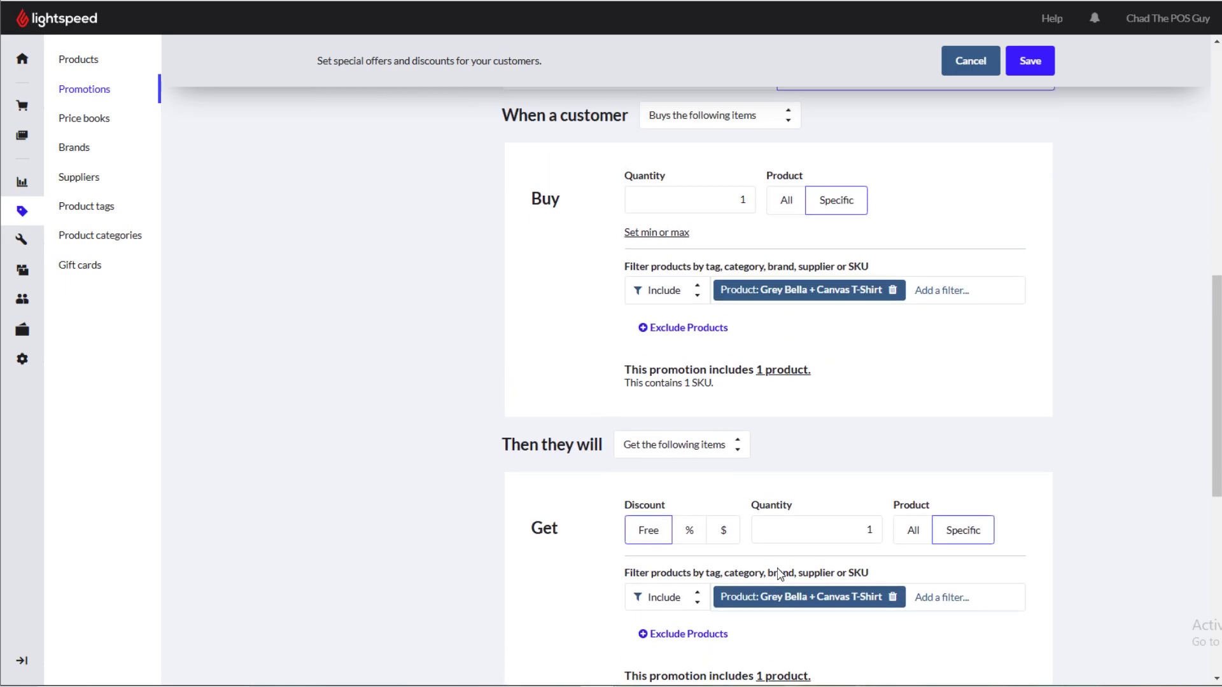
{"action": "scroll", "coordinate": [802, 559], "scroll_direction": "up", "scroll_amount": 2}
{"action": "scroll", "coordinate": [774, 399], "scroll_direction": "down", "scroll_amount": 1}
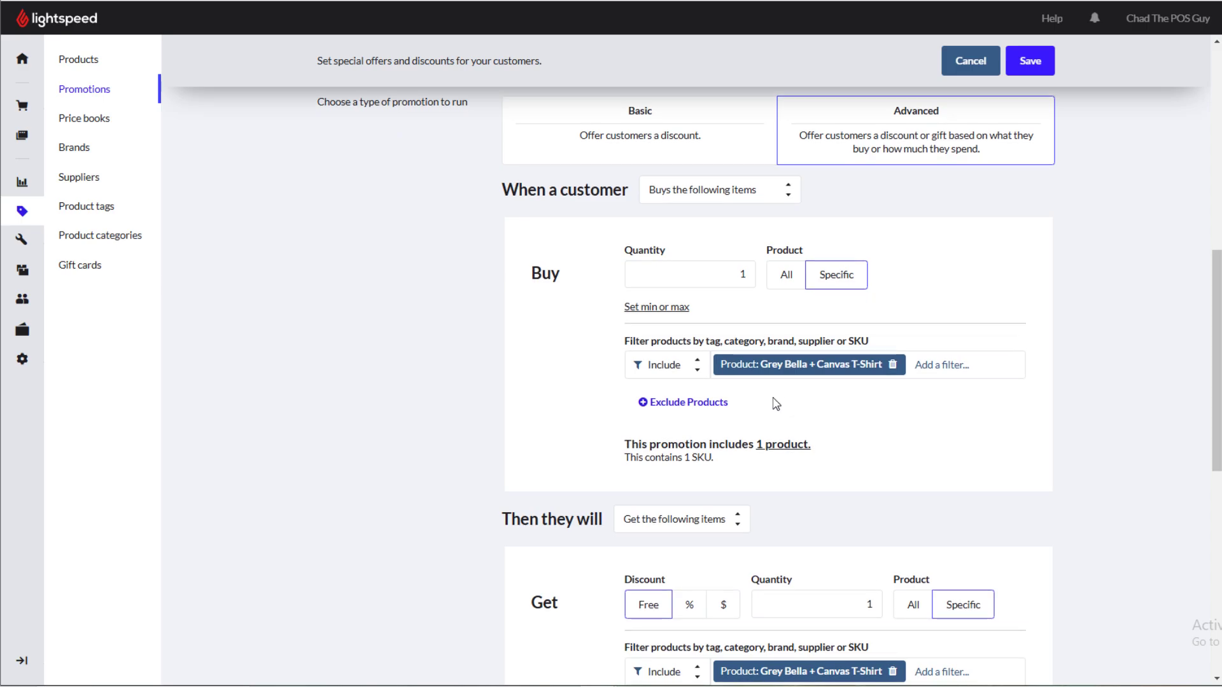
{"action": "scroll", "coordinate": [792, 478], "scroll_direction": "down", "scroll_amount": 1}
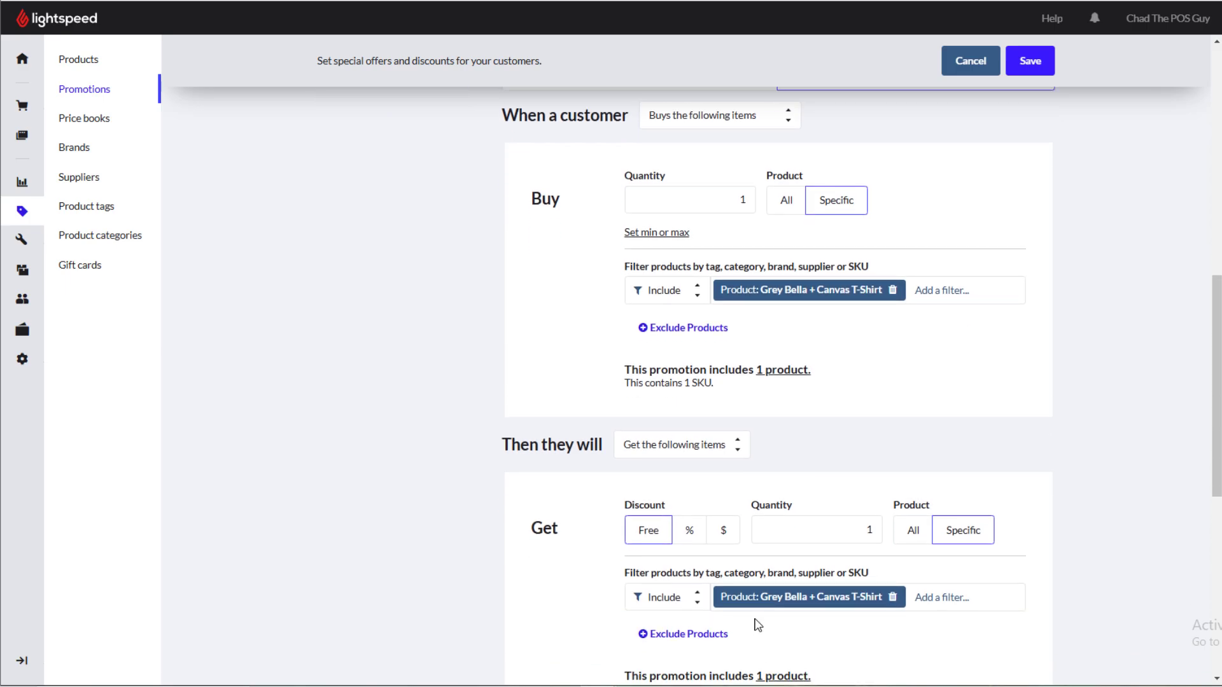
{"action": "scroll", "coordinate": [748, 249], "scroll_direction": "up", "scroll_amount": 2}
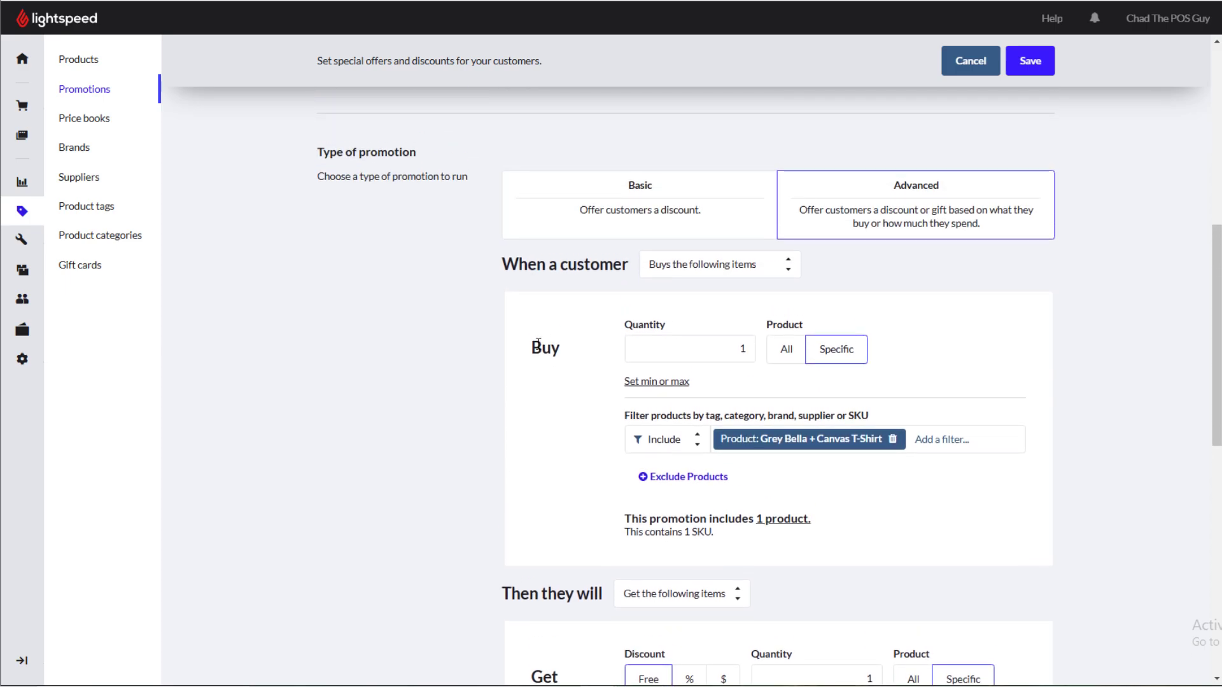
{"action": "scroll", "coordinate": [537, 345], "scroll_direction": "down", "scroll_amount": 3}
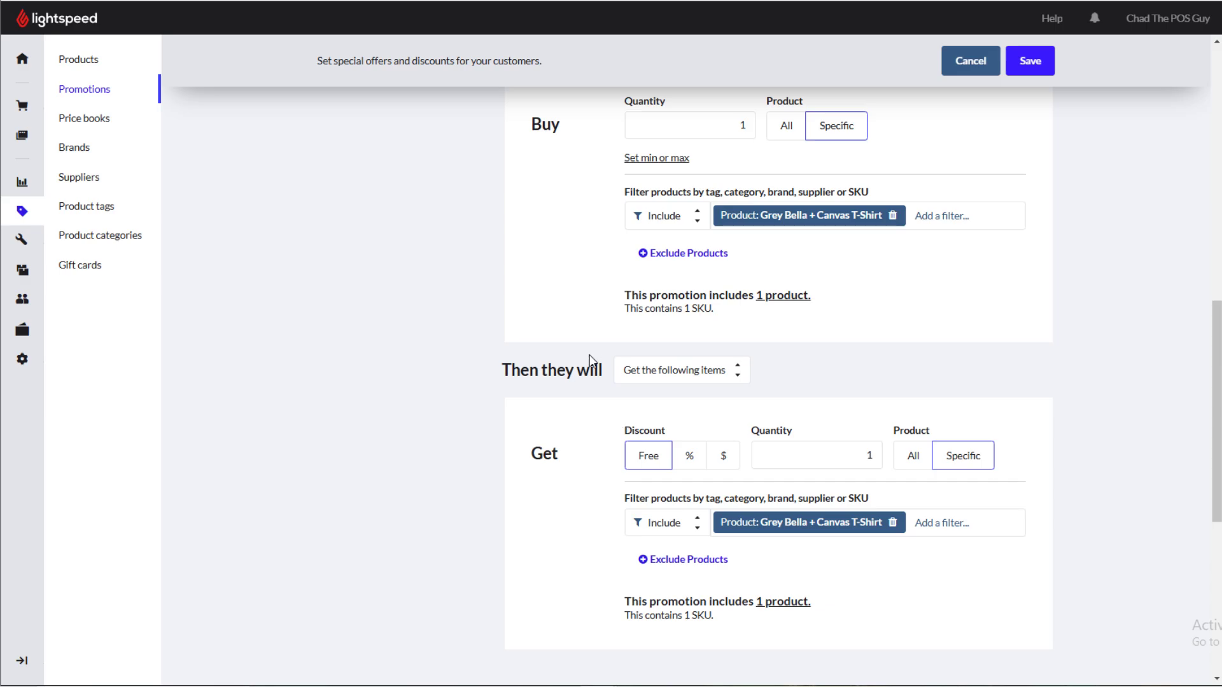
{"action": "left_click", "coordinate": [1041, 61]}
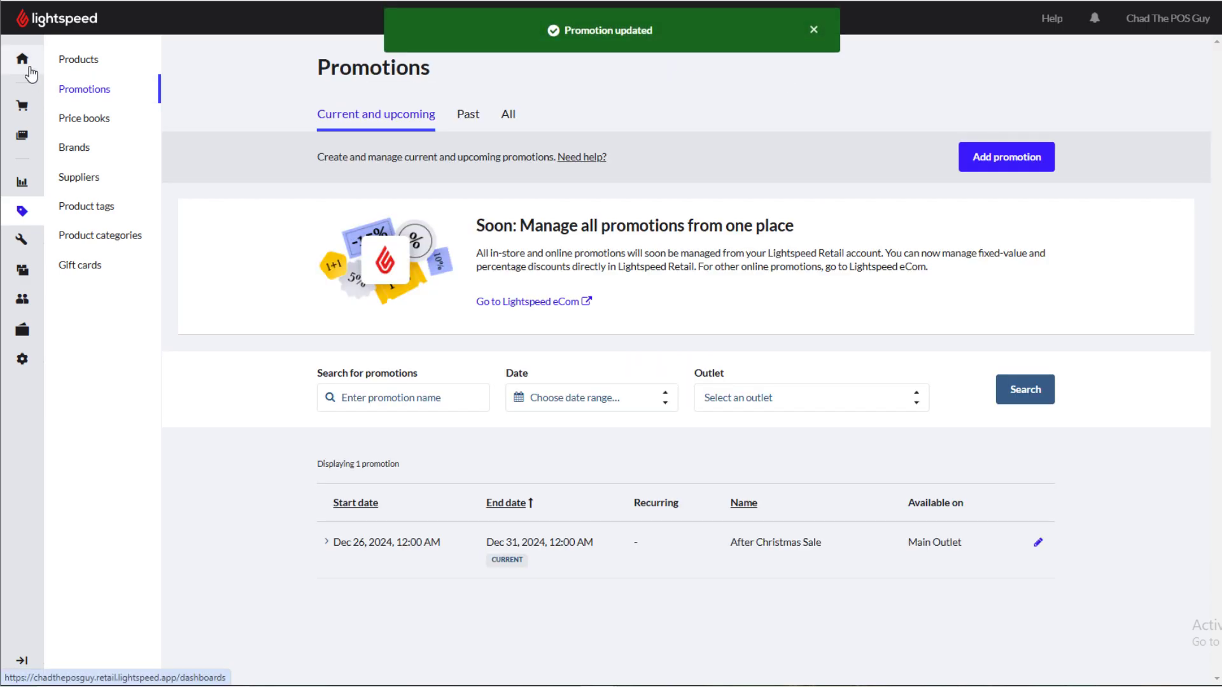
Sell two Grey Bella + Canvas T-Shirts for $15.89, highlighting the After Christmas Sale discount.
{"action": "left_click", "coordinate": [23, 104]}
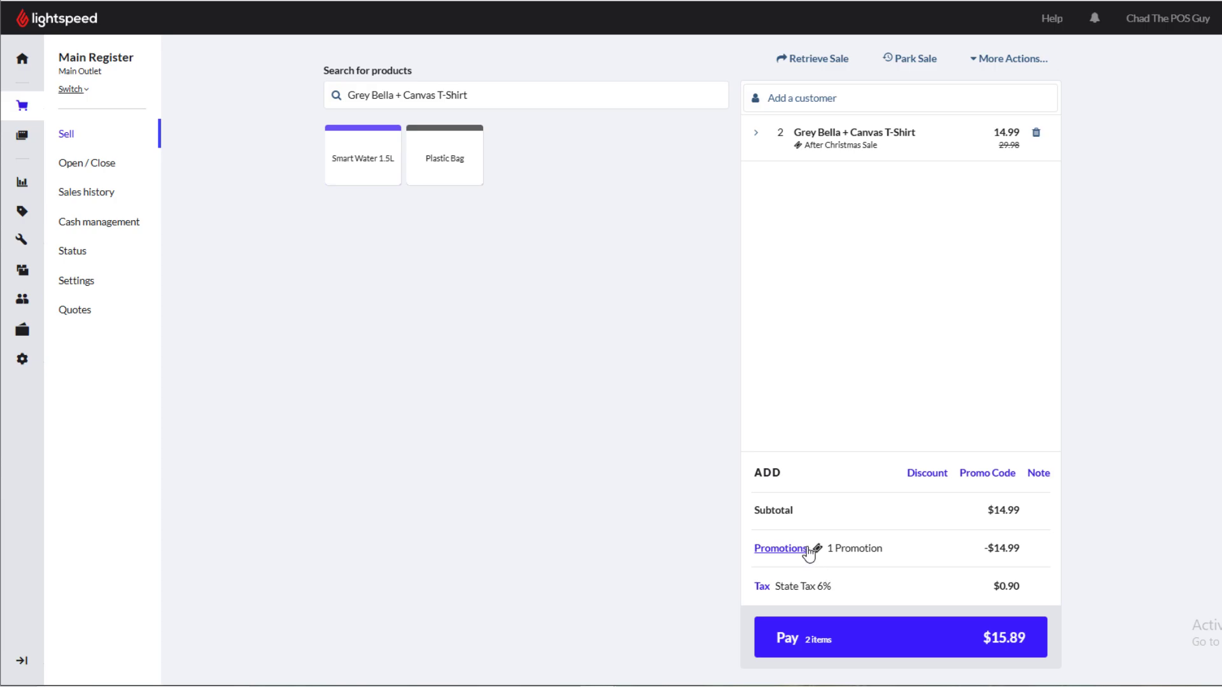
{"action": "double_click", "coordinate": [987, 552]}
{"action": "left_click", "coordinate": [1028, 555]}
{"action": "left_click", "coordinate": [797, 557]}
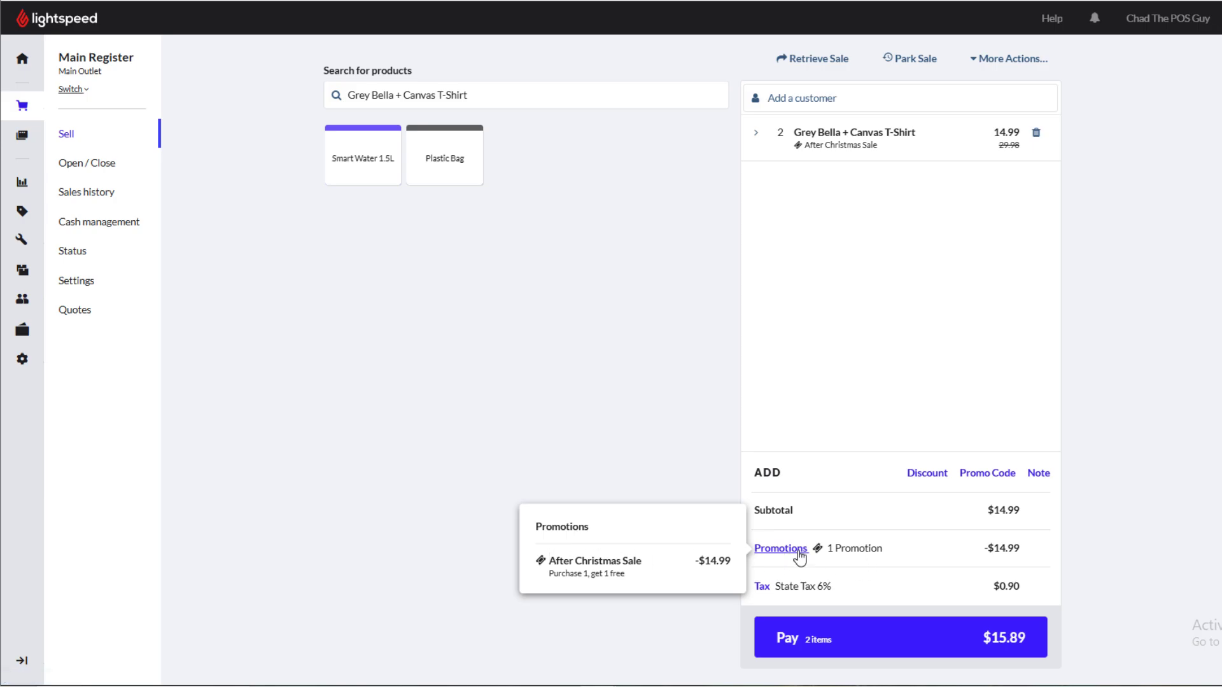
{"action": "left_click_drag", "start_coordinate": [552, 565], "coordinate": [655, 564]}
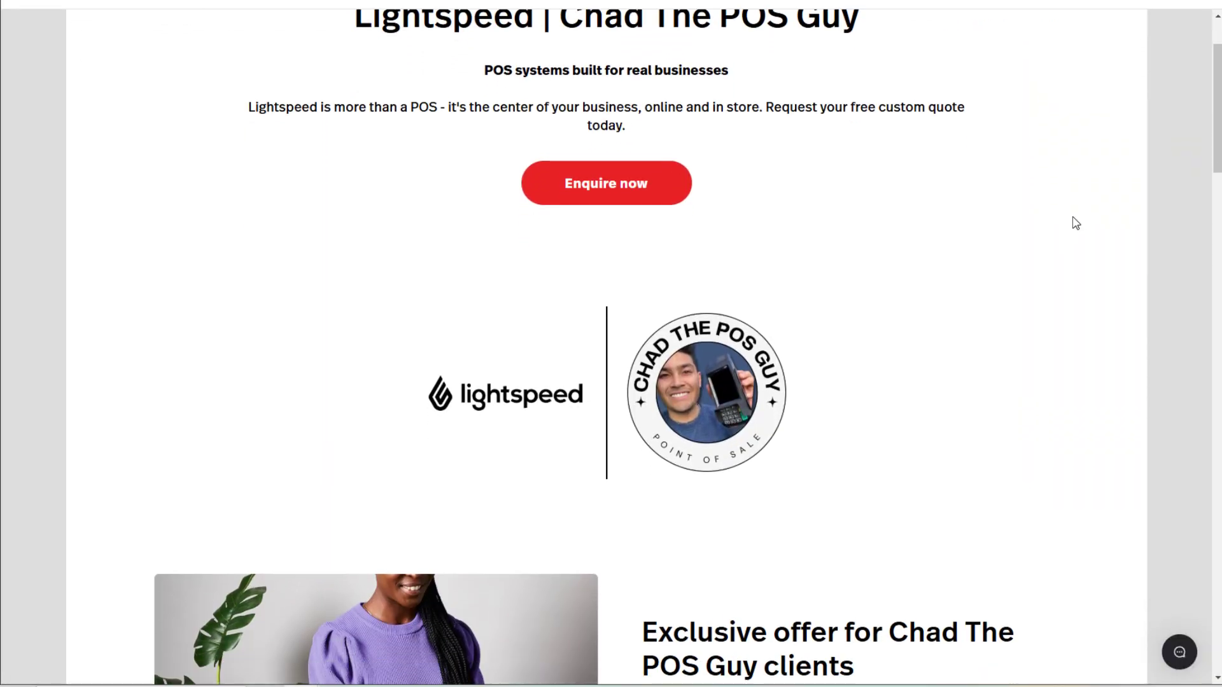
{"action": "scroll", "coordinate": [1076, 221], "scroll_direction": "down", "scroll_amount": 5}
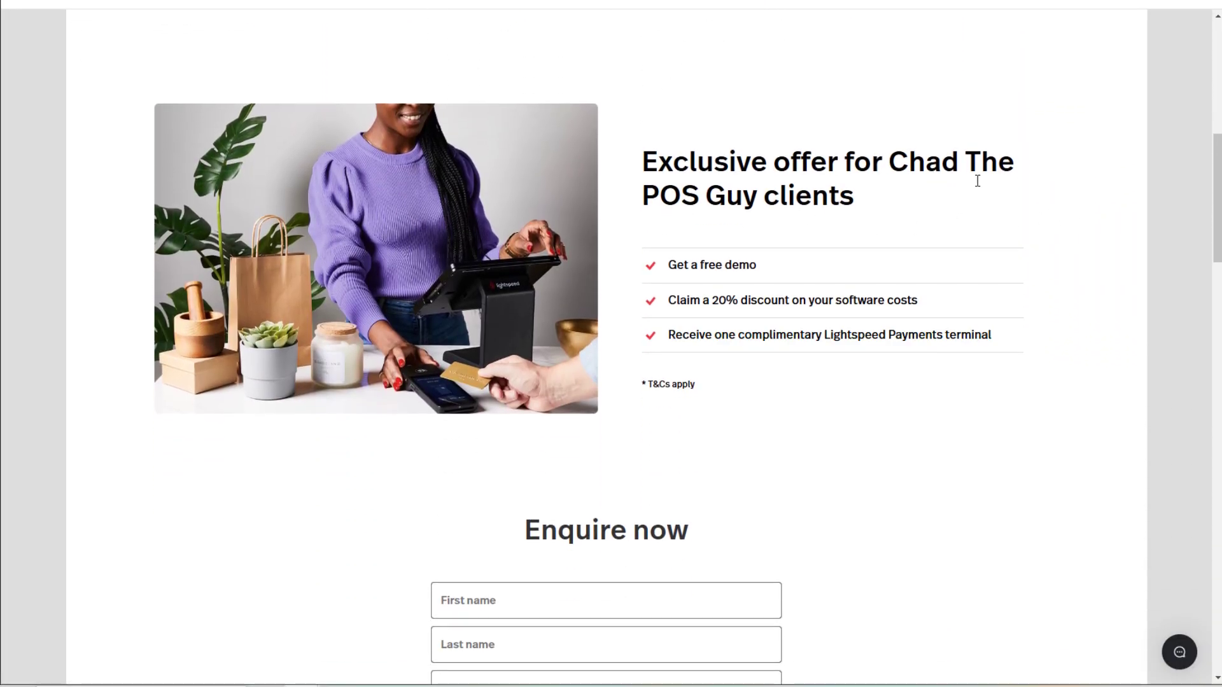